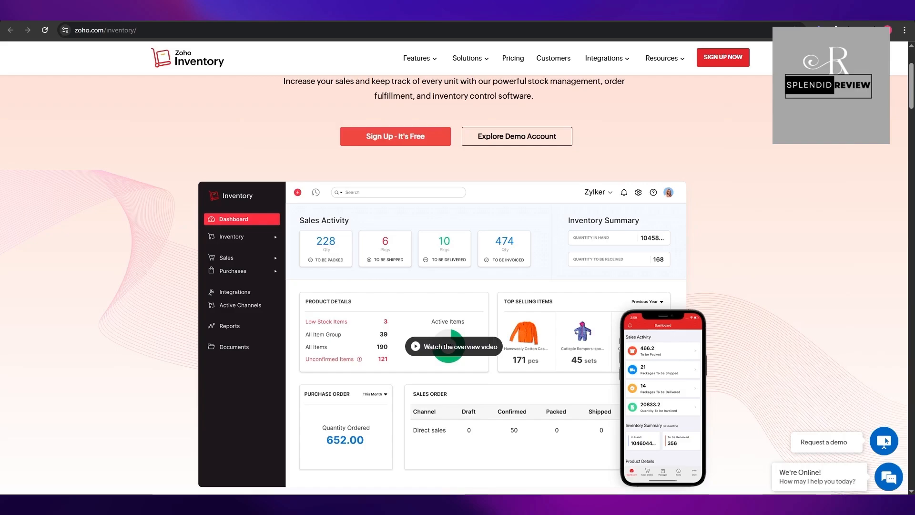
Step: Look over the Zoho Inventory landing page, from the headline to the product preview and award badges
scroll(662, 126, up, 2)
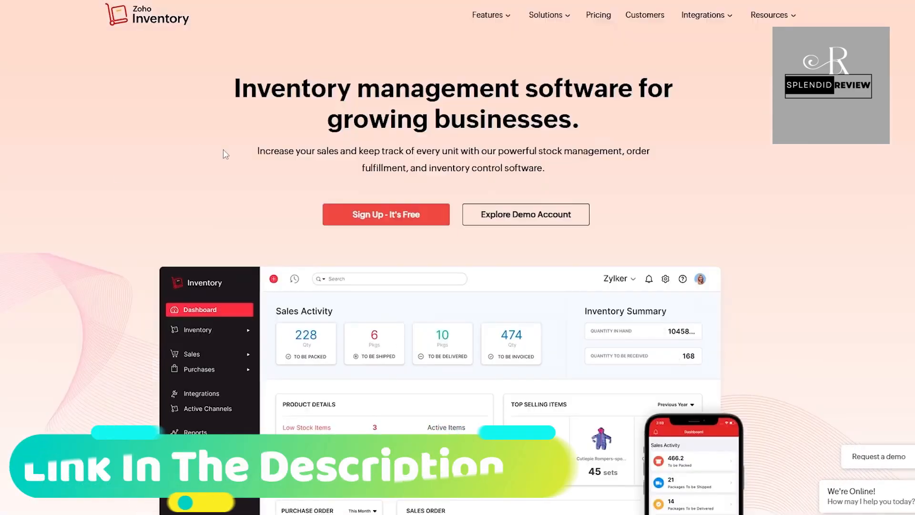
scroll(691, 89, down, 5)
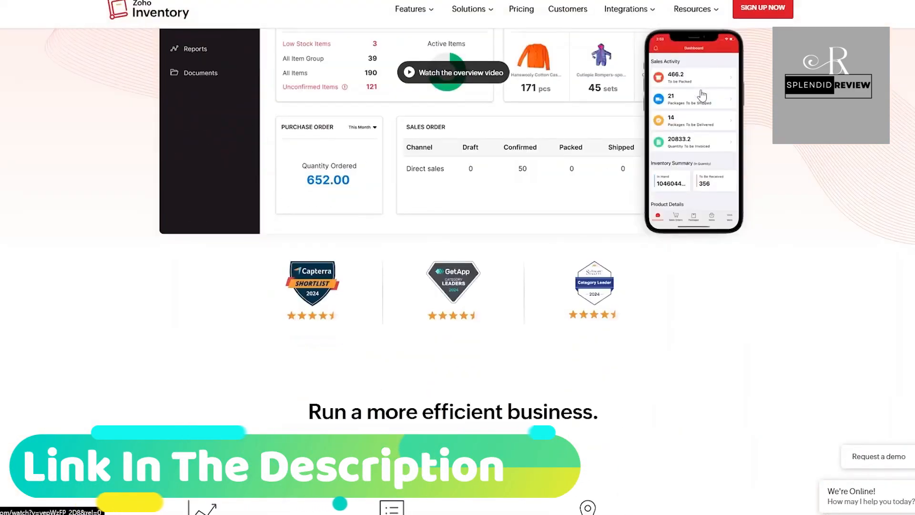
scroll(702, 94, up, 6)
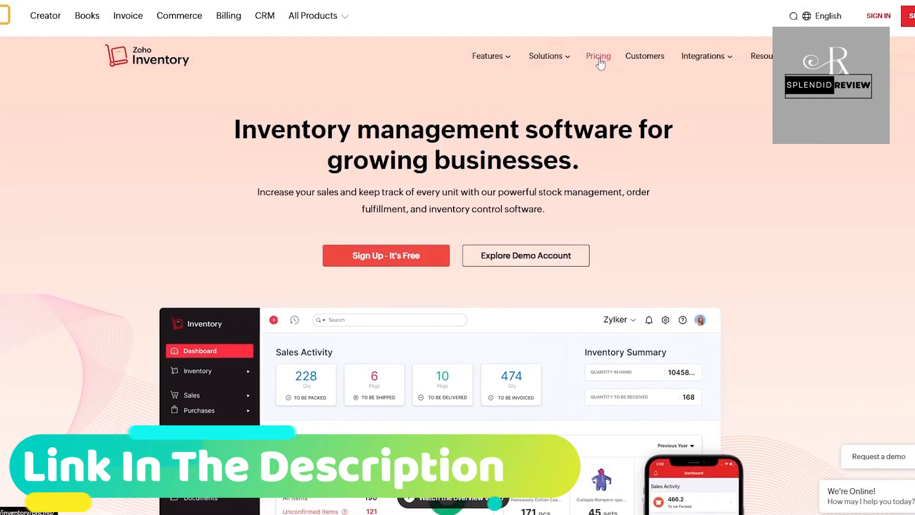
click(609, 60)
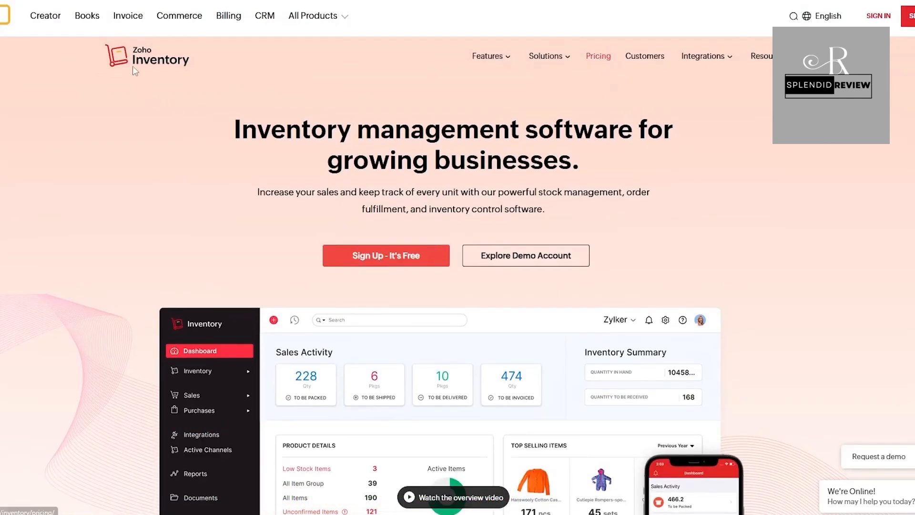
scroll(1, 128, down, 10)
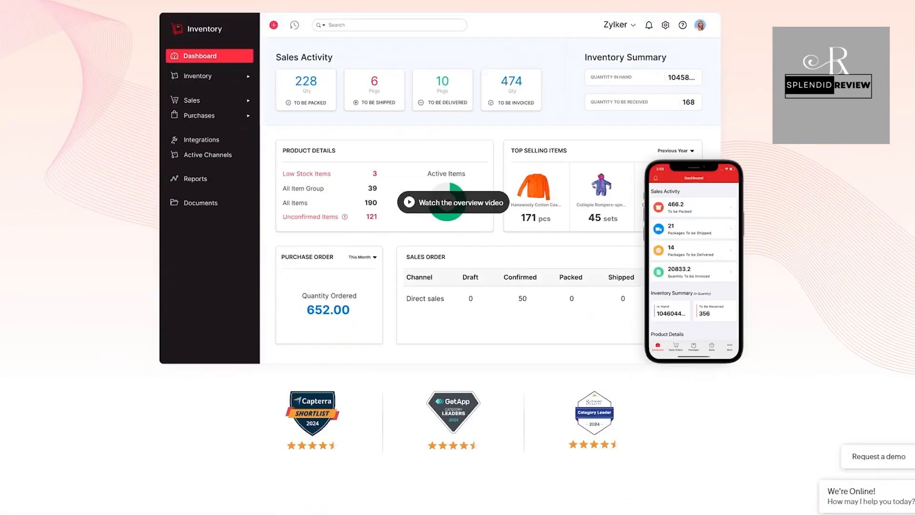
scroll(6, 127, up, 8)
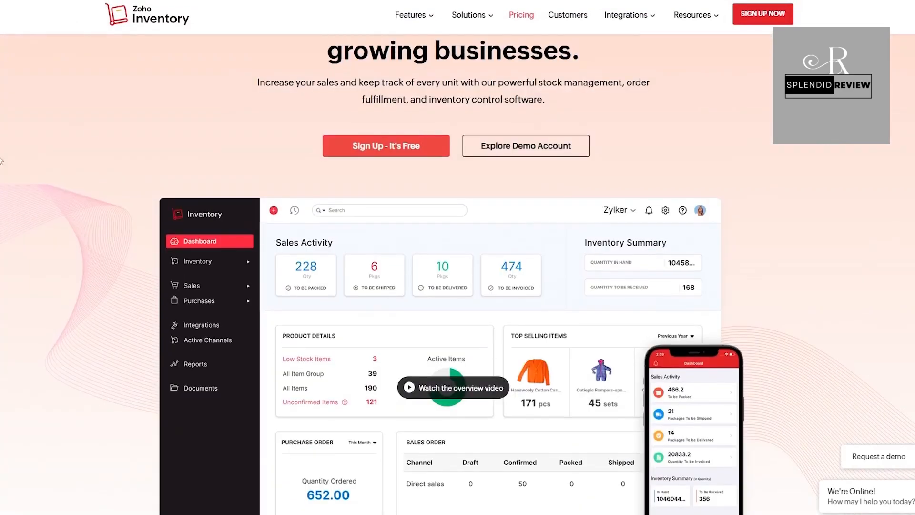
Step: Start the free Zoho Inventory sign-up and register with a Google account
click(368, 149)
drag(587, 100, 642, 130)
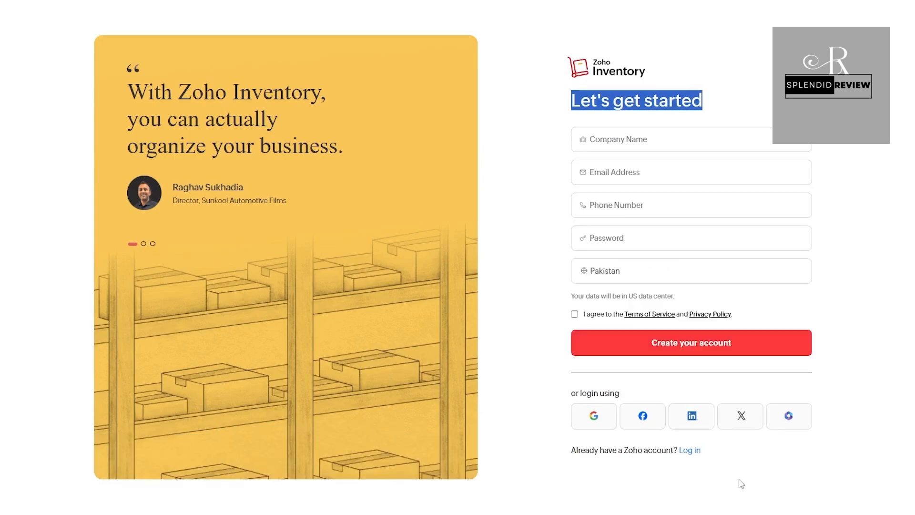
drag(575, 393, 617, 391)
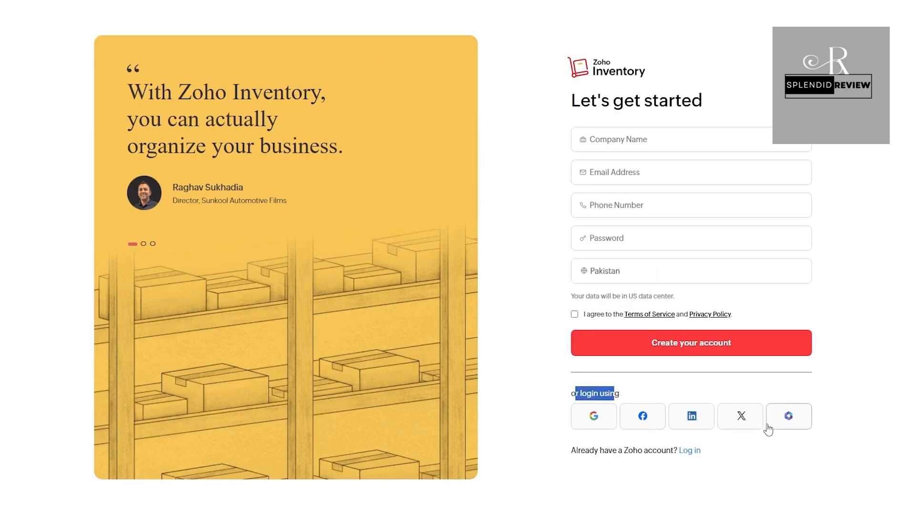
click(589, 428)
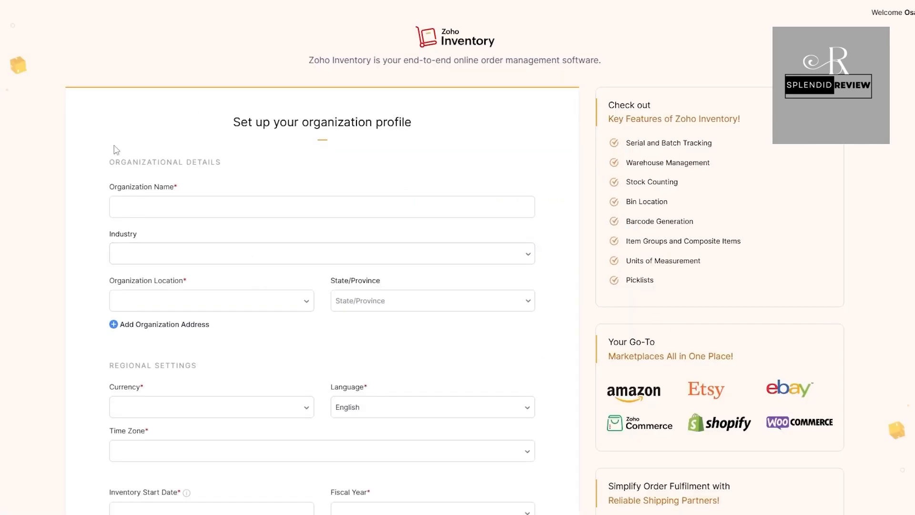
Step: Complete and submit the organization profile: leviosah, Retail (E-Commerce and Offline), United Kingdom, Edinburgh, inventory start 06/04/2025, fiscal year April - March
scroll(51, 188, down, 5)
scroll(51, 188, up, 4)
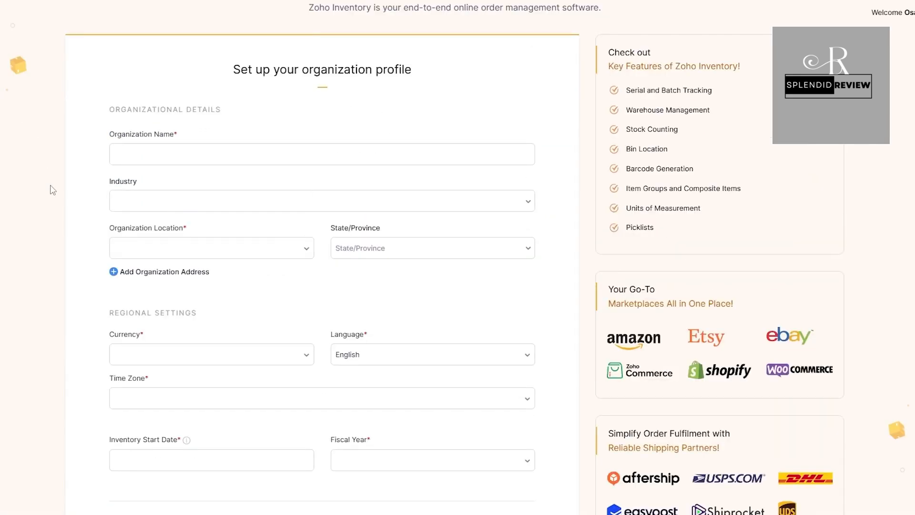
click(131, 139)
scroll(153, 227, down, 3)
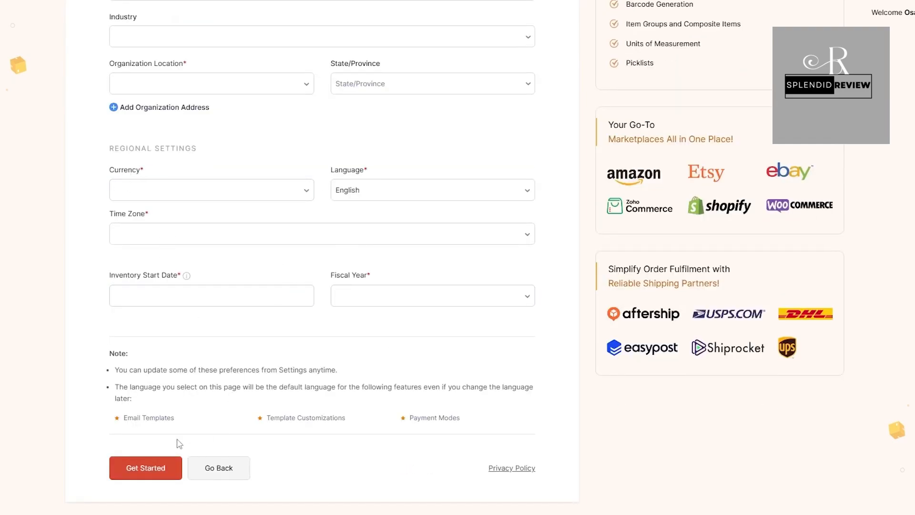
click(125, 479)
scroll(123, 480, down, 5)
click(124, 479)
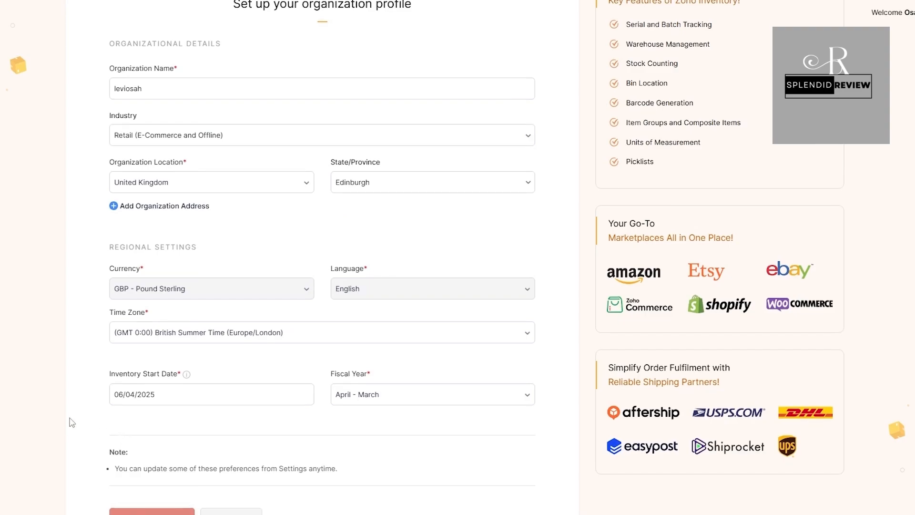
scroll(300, 404, down, 1)
click(161, 476)
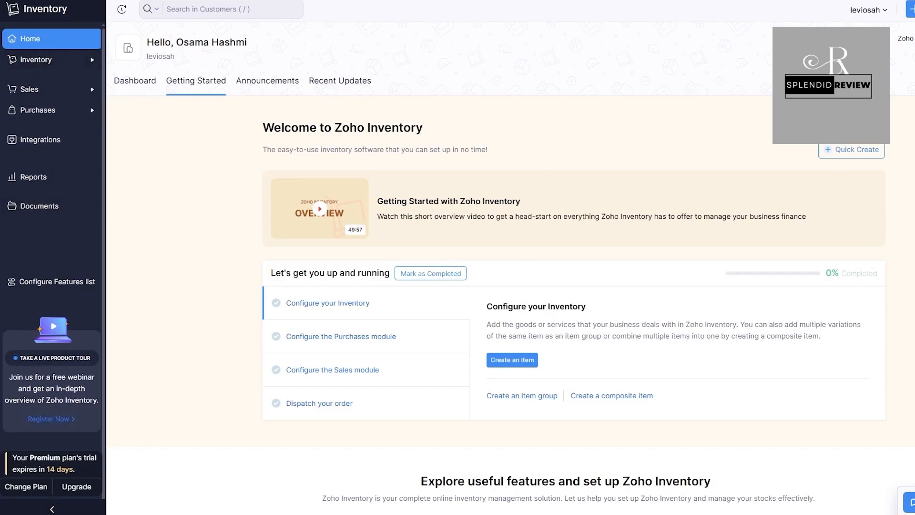
Step: Start creating a new item from the inventory configuration section of the getting-started guide
scroll(711, 219, down, 3)
scroll(552, 200, up, 3)
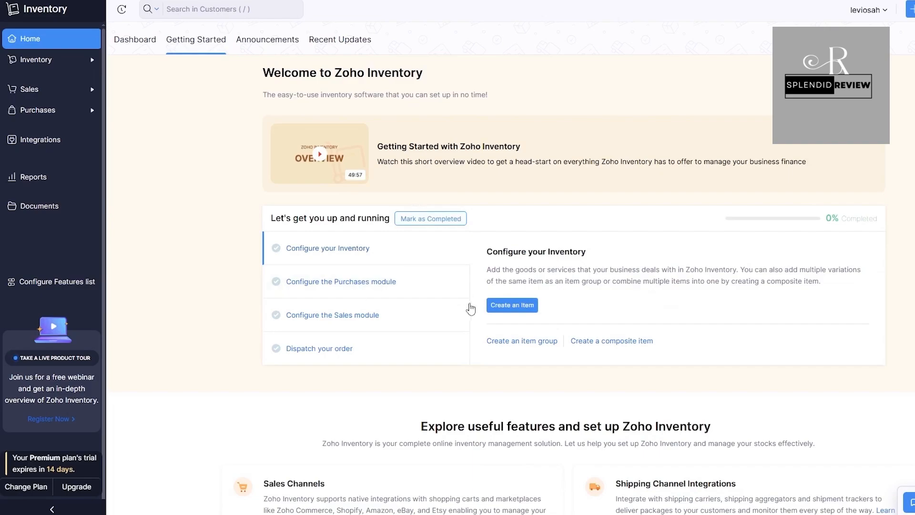
drag(492, 251, 542, 251)
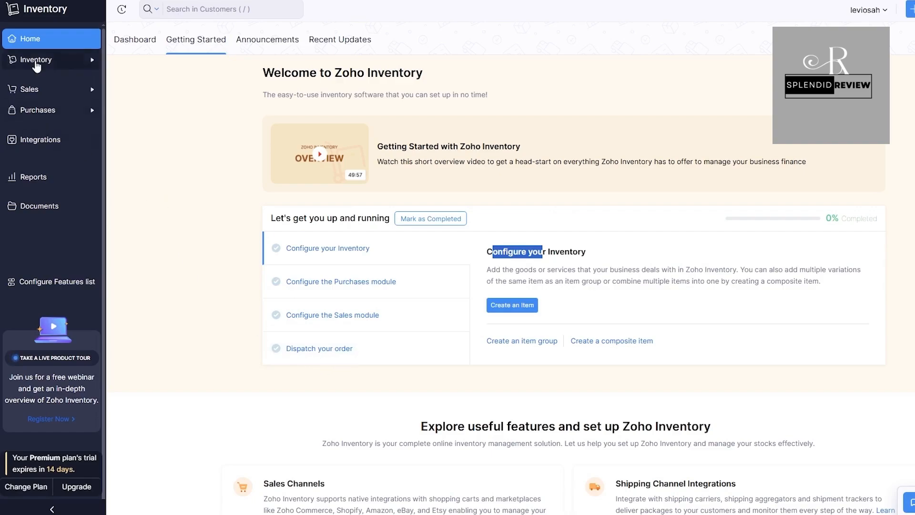
click(546, 267)
drag(488, 251, 573, 252)
click(498, 309)
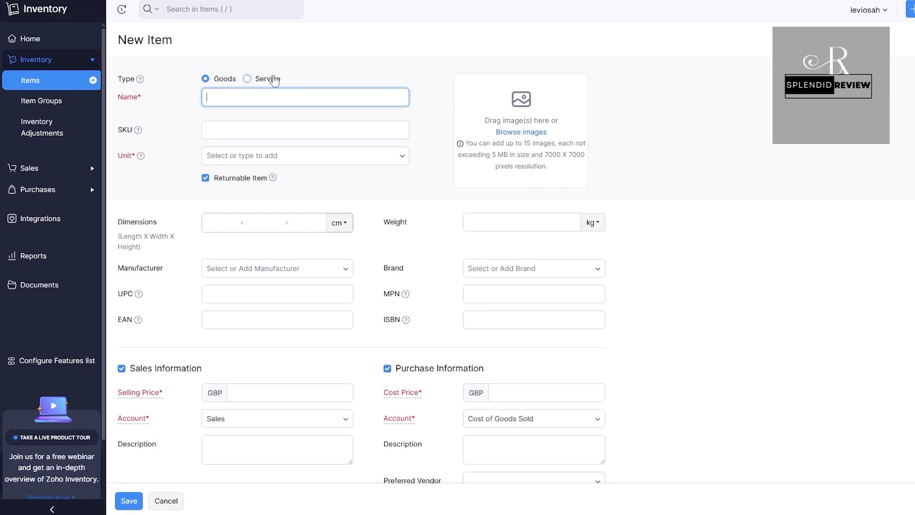
Step: Add a black T-shirt image to the new item and name it Plain T-Shirt
drag(118, 97, 139, 97)
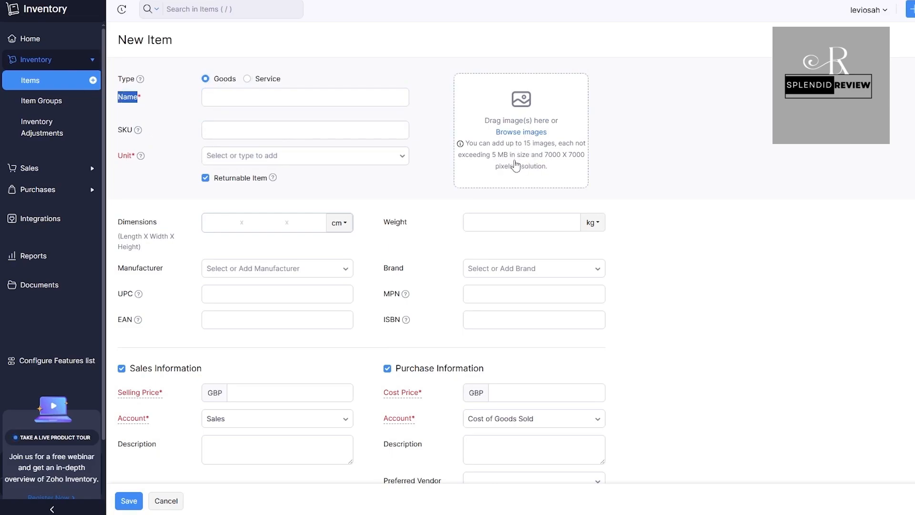
scroll(256, 164, down, 2)
scroll(548, 305, down, 3)
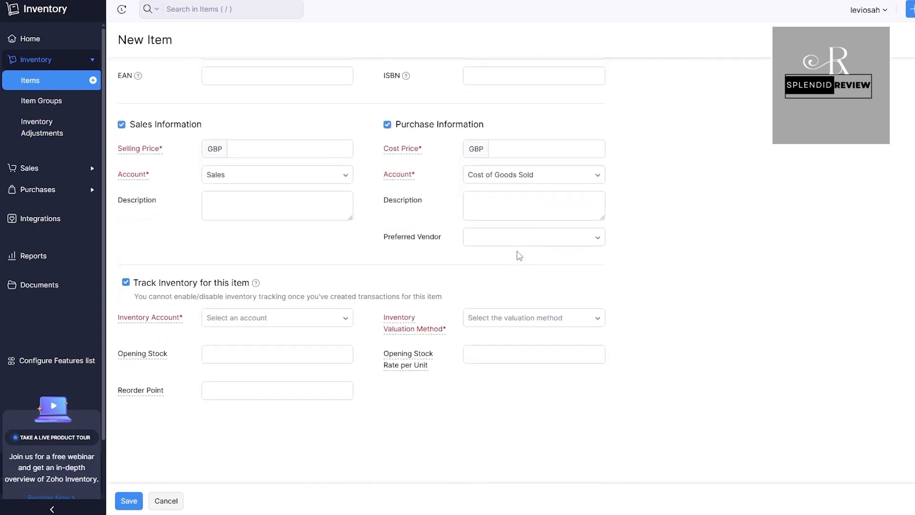
scroll(696, 314, up, 5)
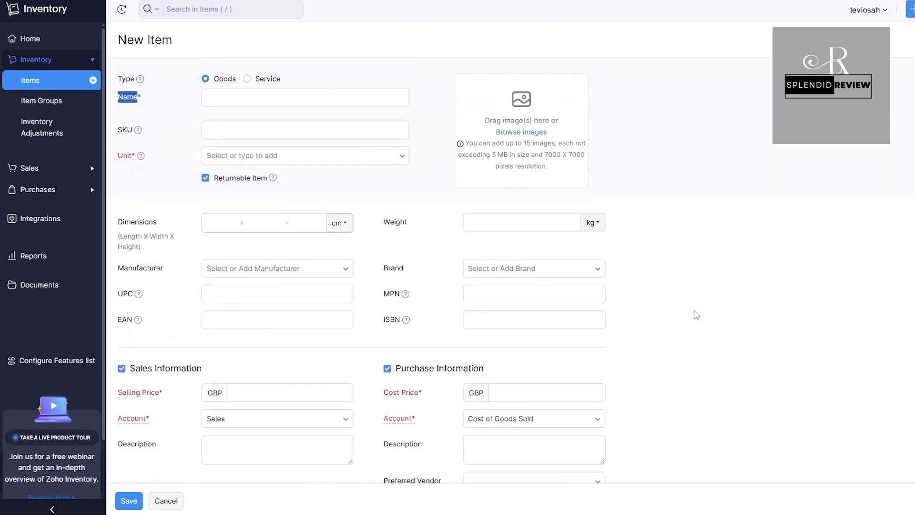
click(568, 143)
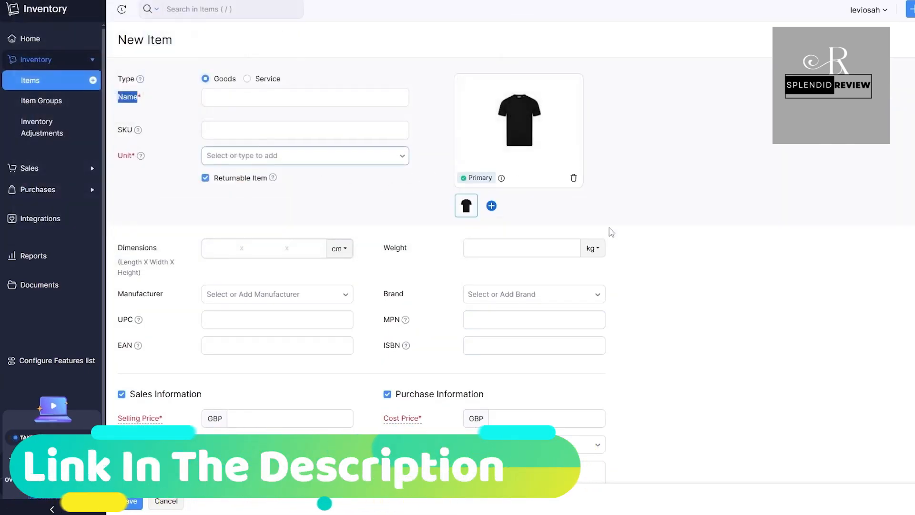
click(212, 98)
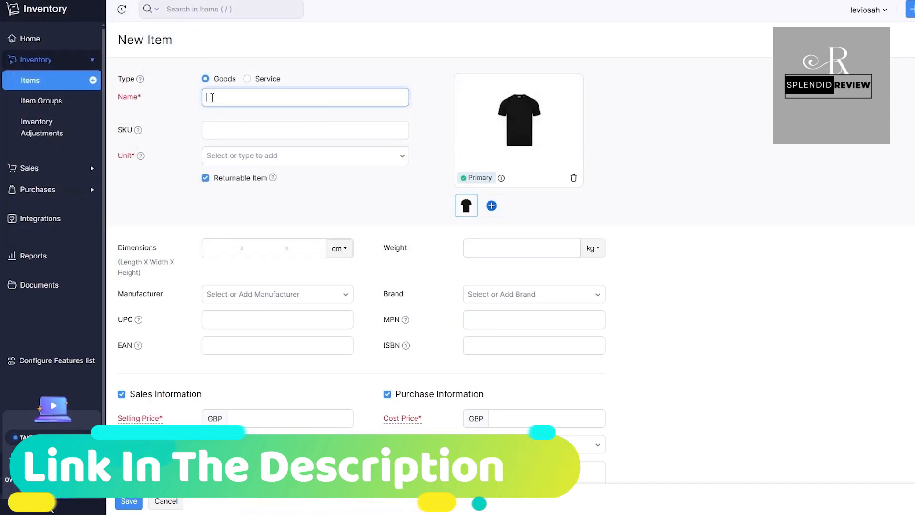
text(Plain T-Shirt)
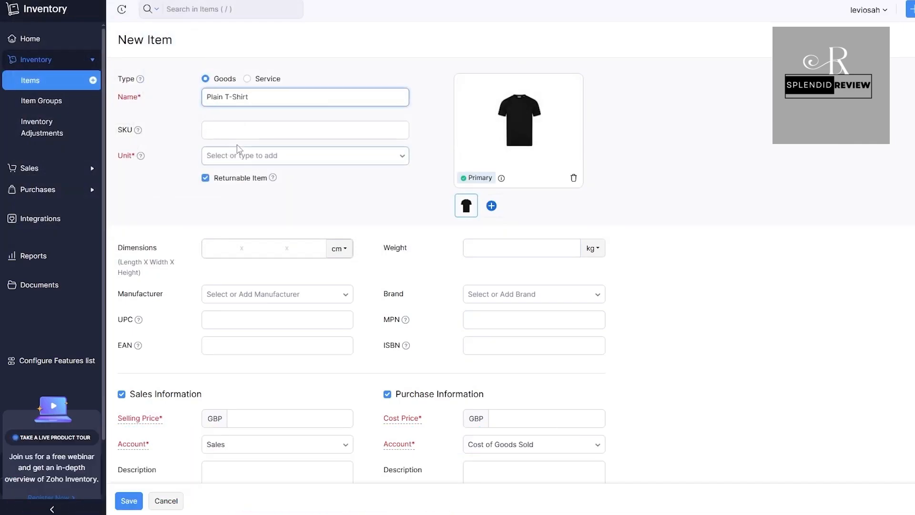
Step: Set the Plain T-Shirt item's unit of measurement to g
click(235, 137)
click(235, 154)
scroll(224, 190, down, 3)
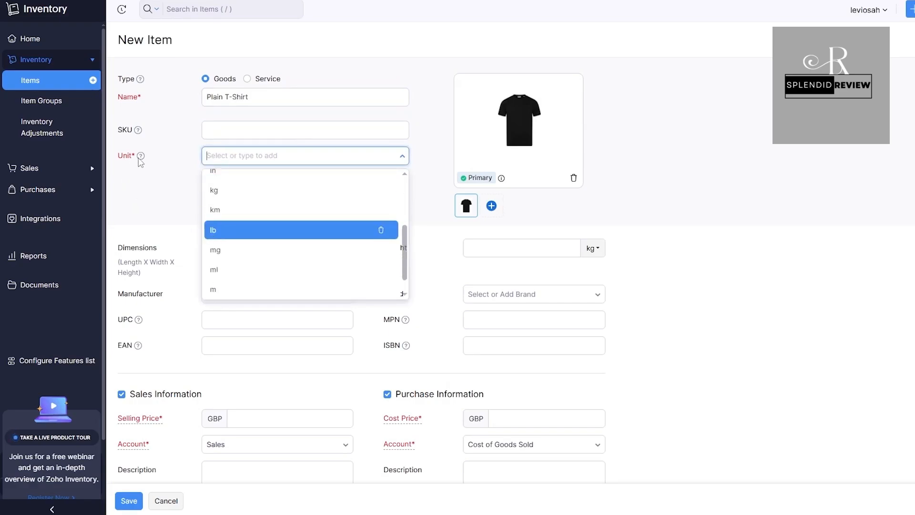
mouse_move(144, 163)
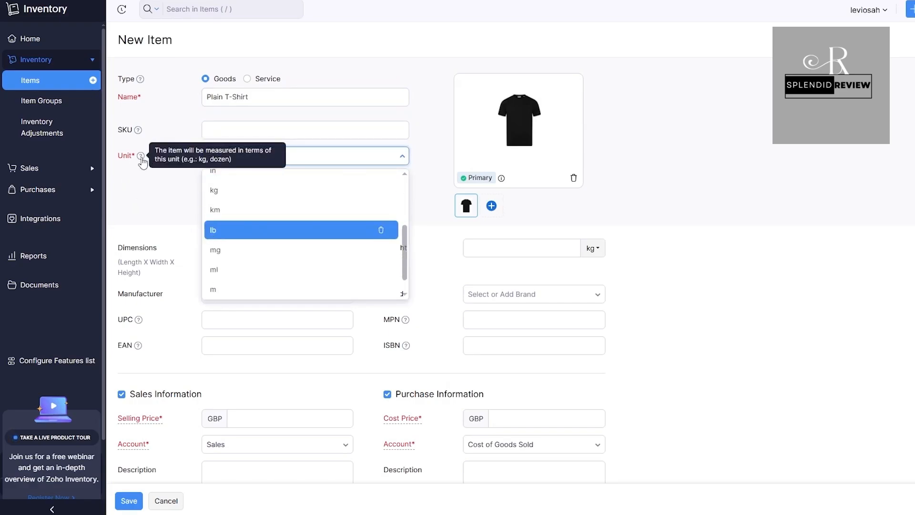
scroll(232, 258, up, 3)
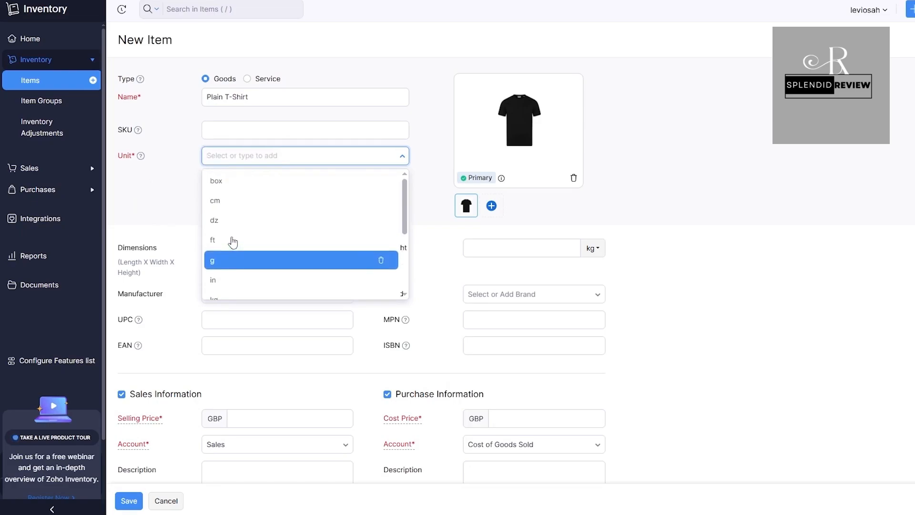
click(233, 260)
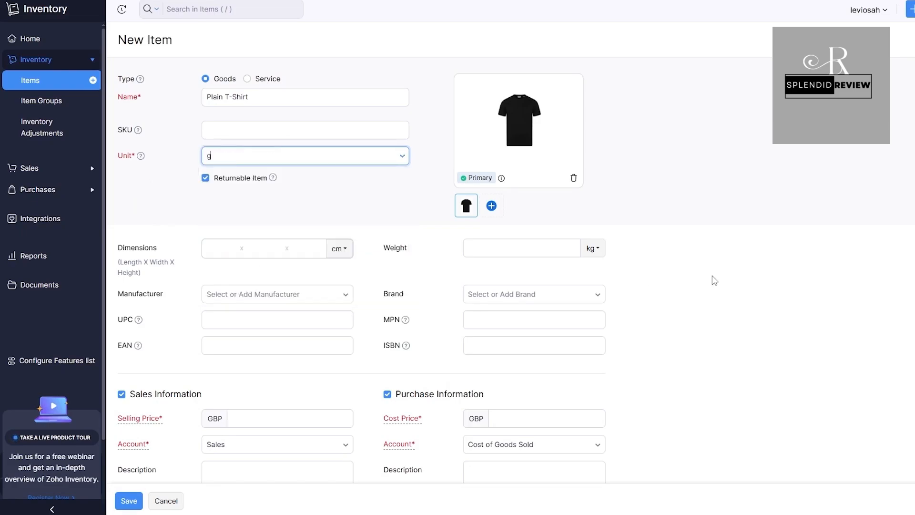
click(235, 154)
click(151, 260)
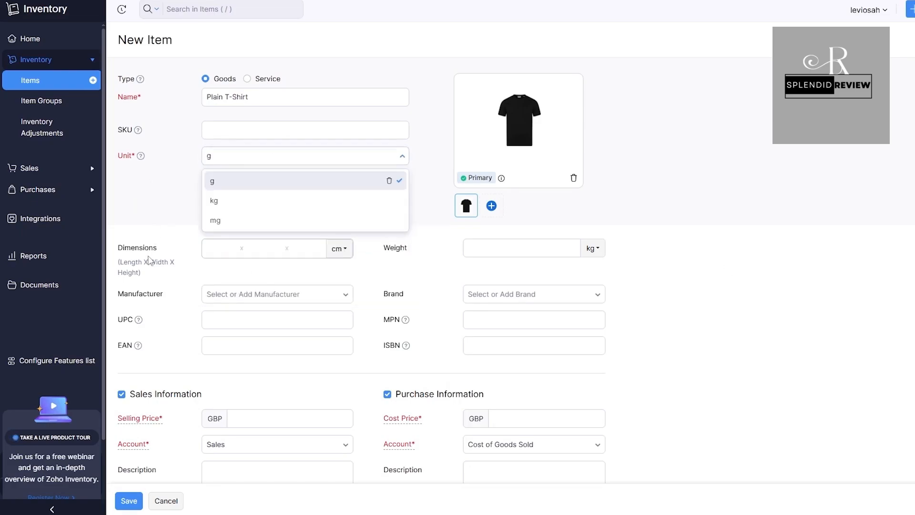
Step: Set the item's weight to 200 with grams as the weight unit
drag(136, 262, 164, 263)
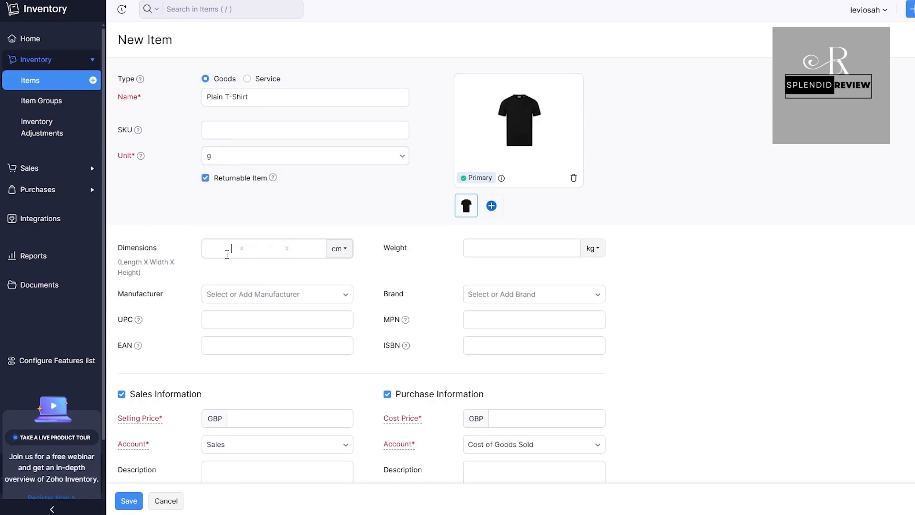
click(566, 242)
click(592, 248)
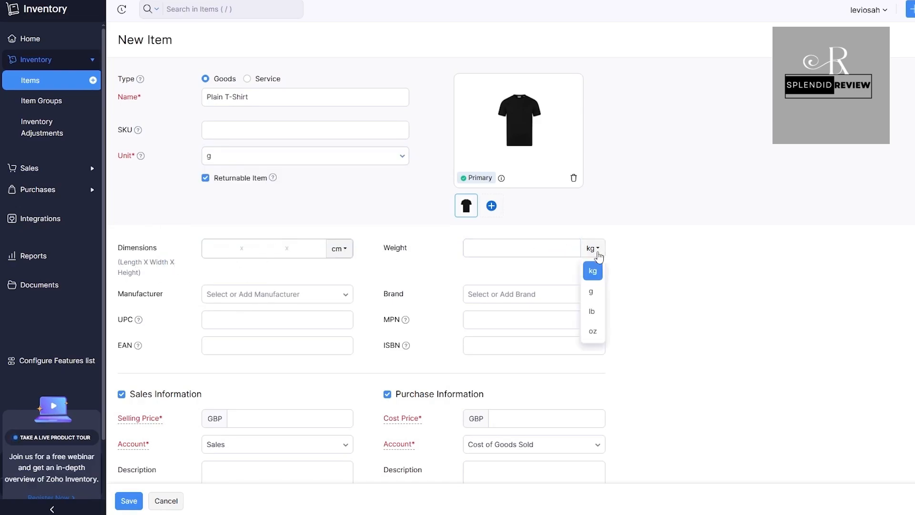
click(601, 294)
click(497, 254)
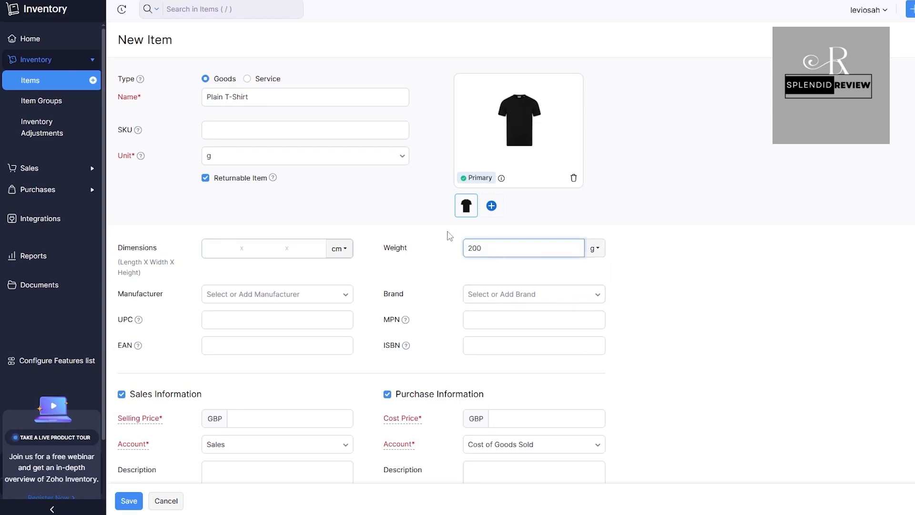
click(432, 232)
Step: Look up the Large size's width and length in centimetres in the men's fitted T-shirt size chart
scroll(143, 156, down, 2)
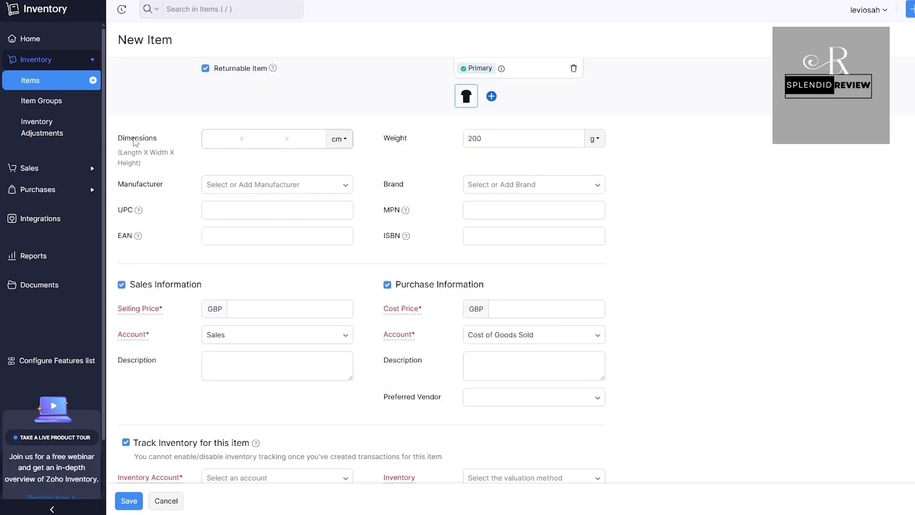
double_click(135, 142)
click(219, 142)
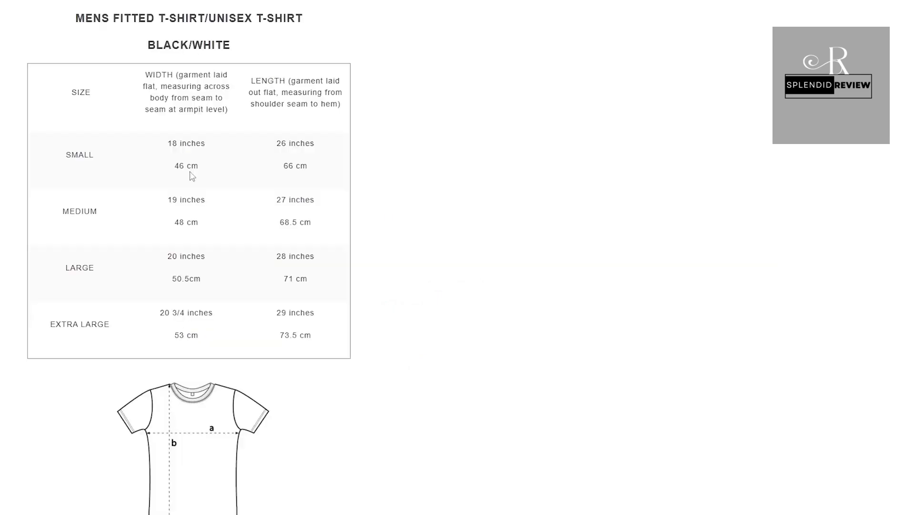
scroll(222, 227, up, 1)
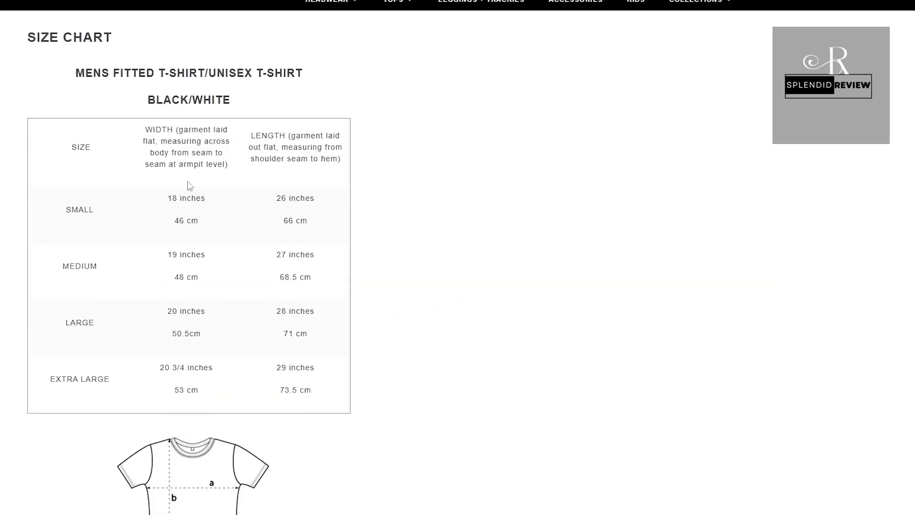
drag(74, 328, 88, 327)
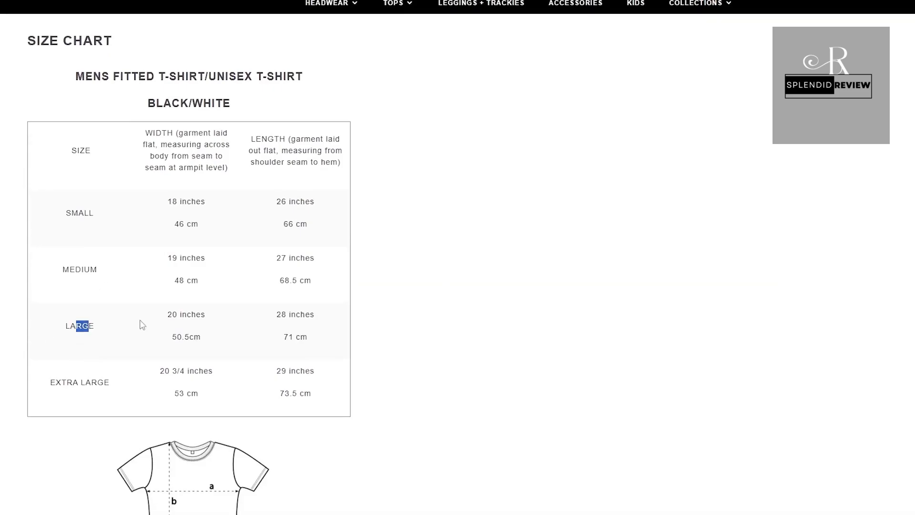
drag(171, 337, 206, 337)
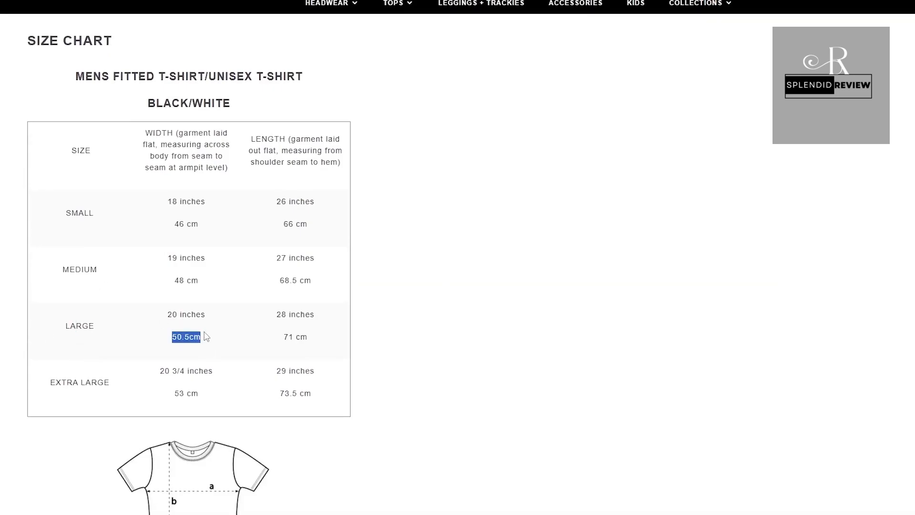
drag(280, 337, 311, 338)
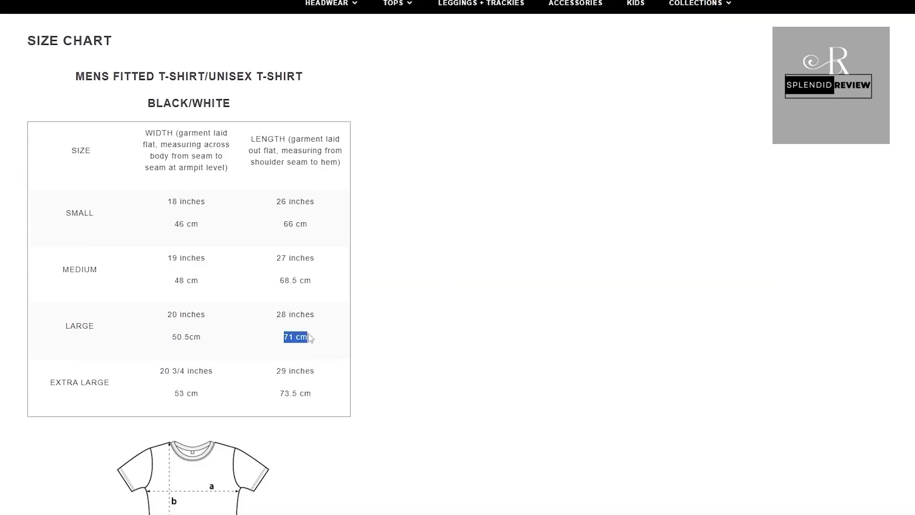
Step: Enter the item's dimensions as 71 x 50.5 x 71 cm, using the size chart's Large measurements
click(262, 143)
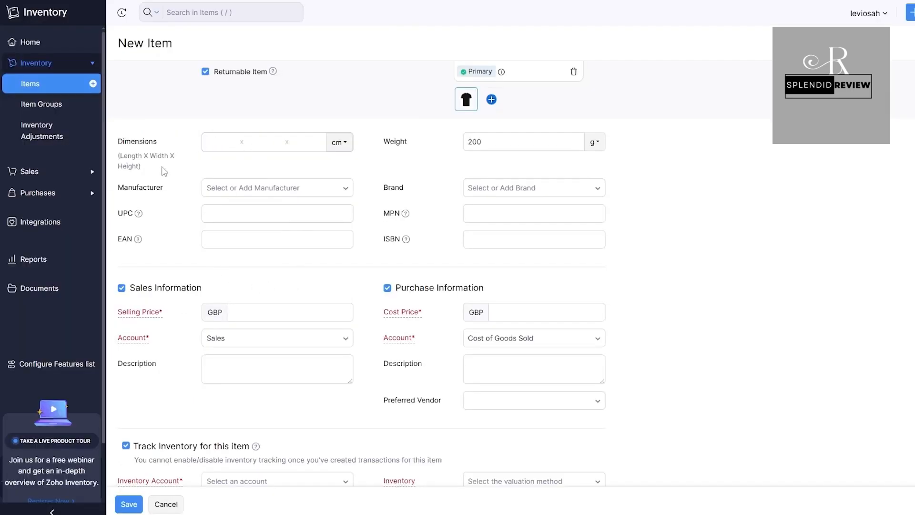
drag(148, 156, 158, 157)
text(50.5)
double_click(133, 167)
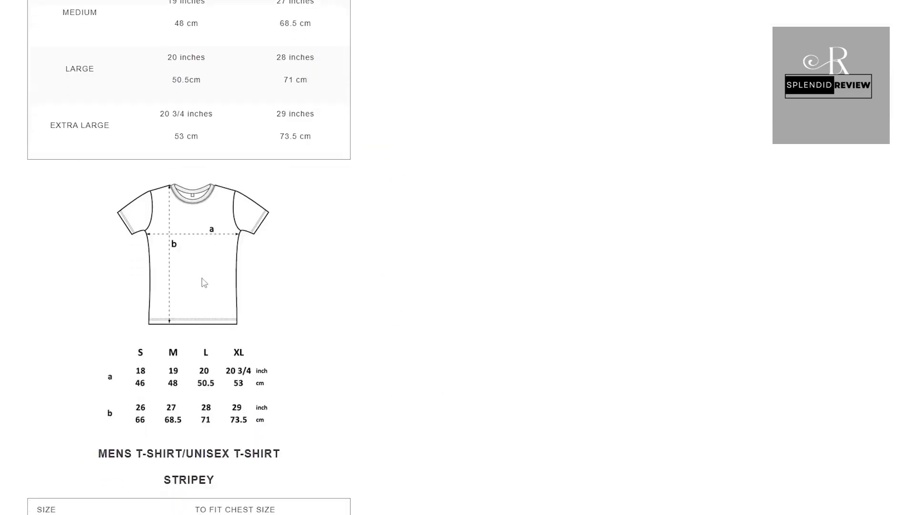
drag(169, 122, 172, 231)
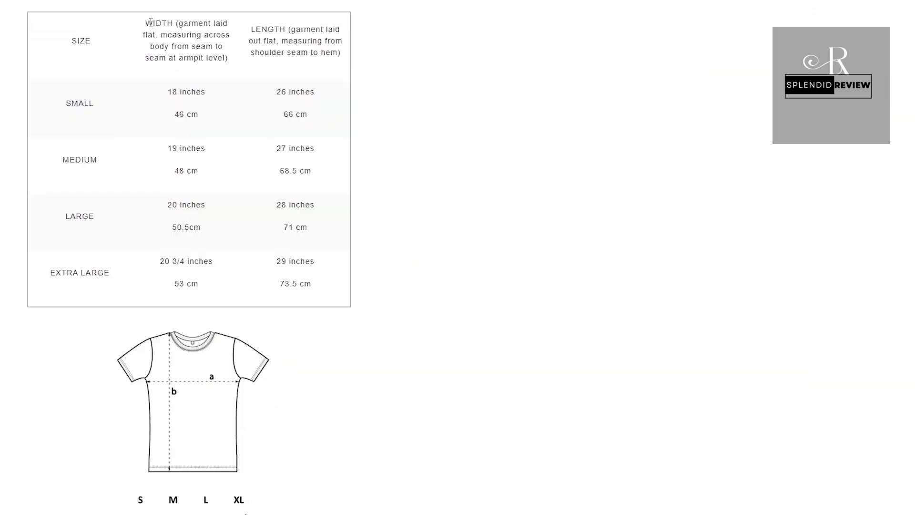
drag(147, 23, 179, 24)
double_click(268, 29)
double_click(288, 227)
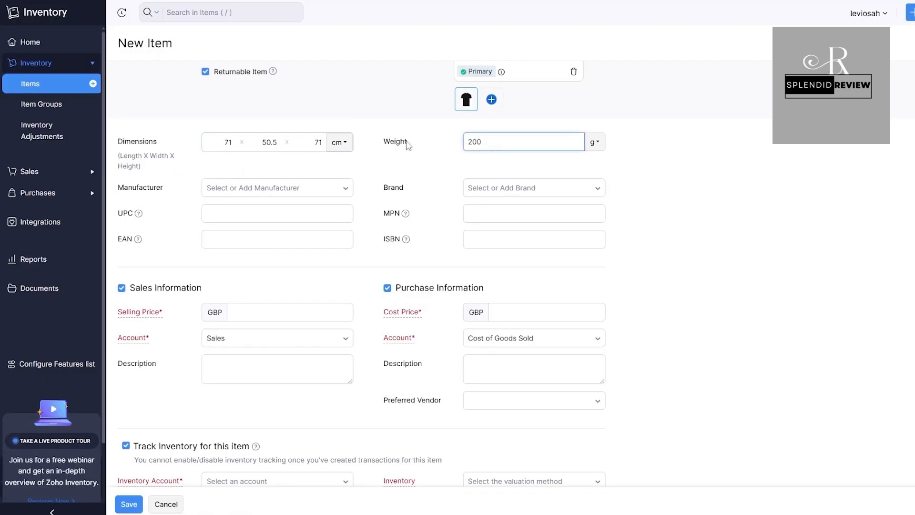
Step: View the manufacturer options and the manufacturer management dialog, leaving the item without a manufacturer
drag(139, 188, 153, 187)
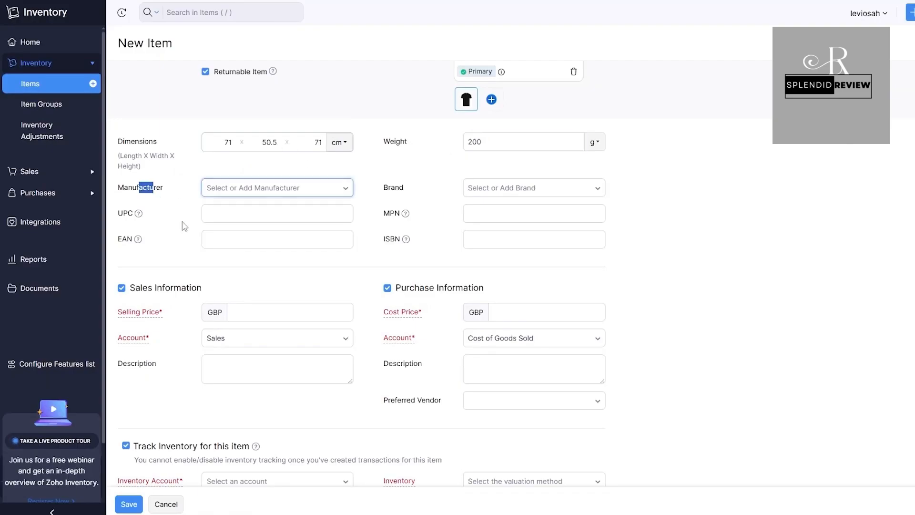
click(286, 188)
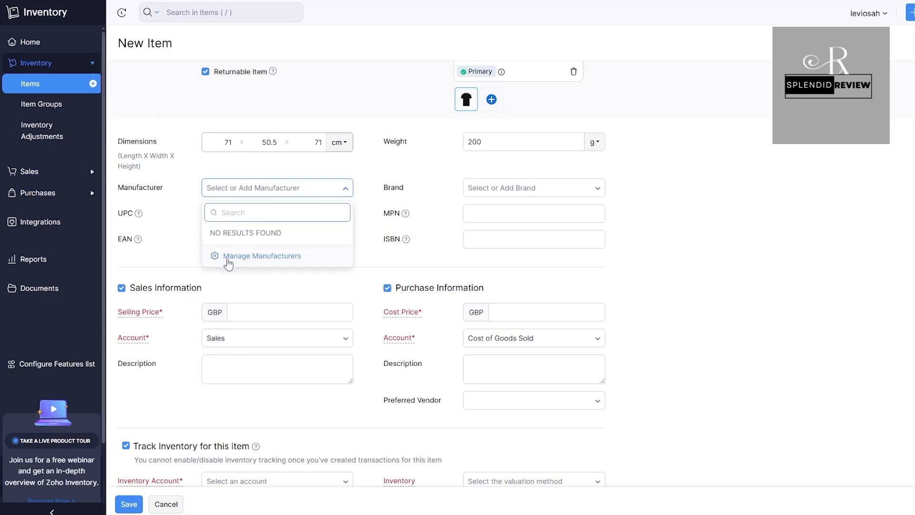
click(306, 256)
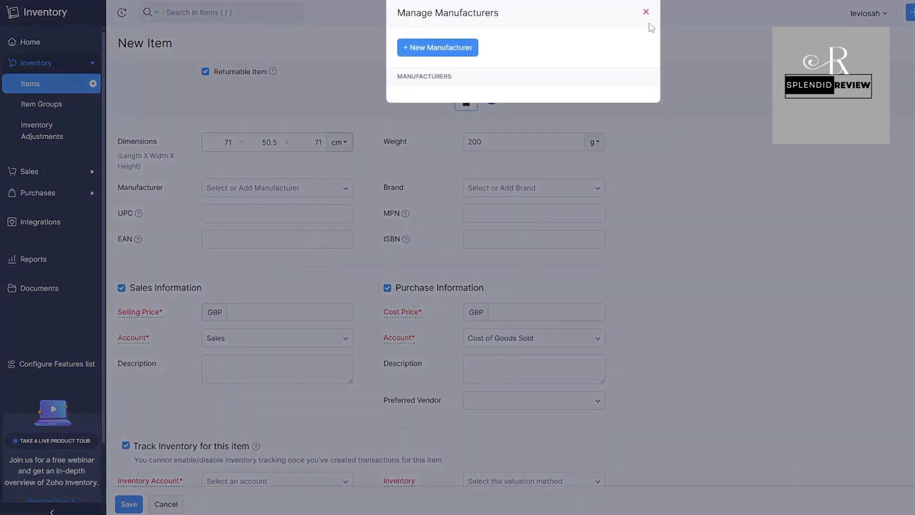
click(647, 15)
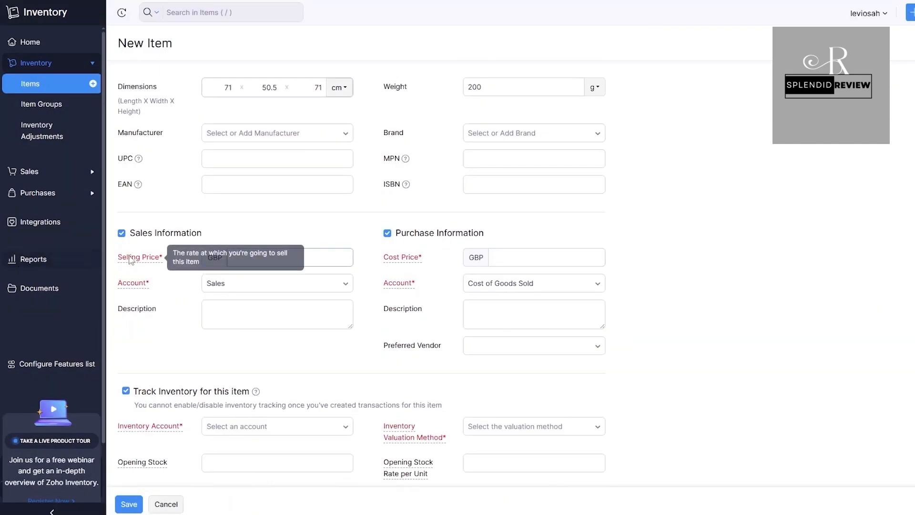
Step: Set the selling price to GBP 20 and the cost price to GBP 8, keeping the Sales and Cost of Goods Sold accounts
drag(129, 257, 160, 260)
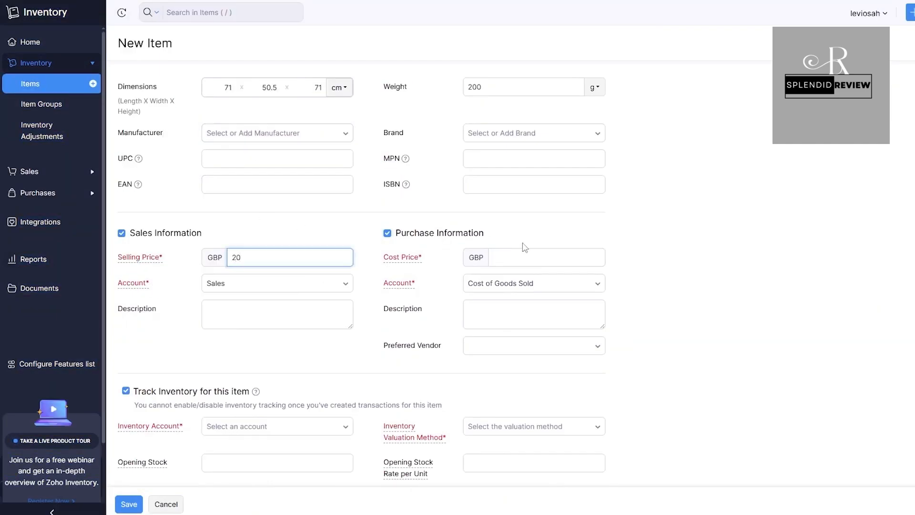
click(510, 259)
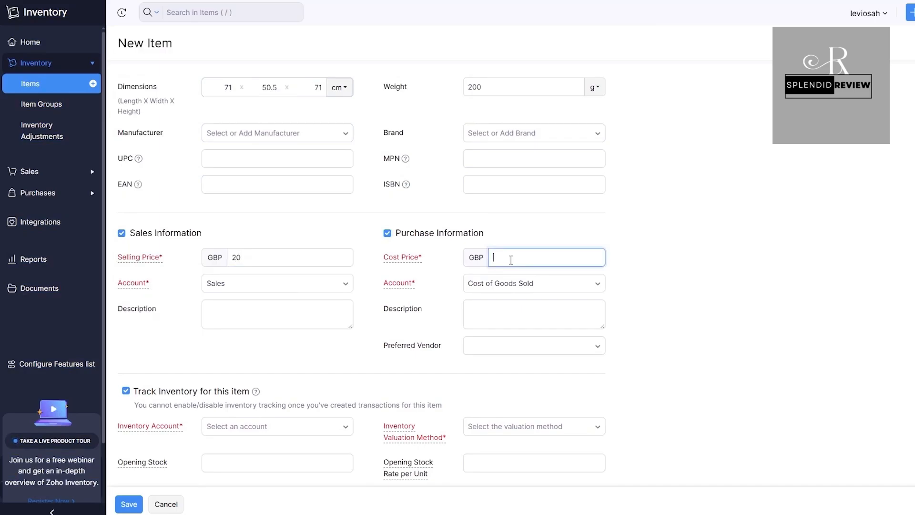
click(261, 286)
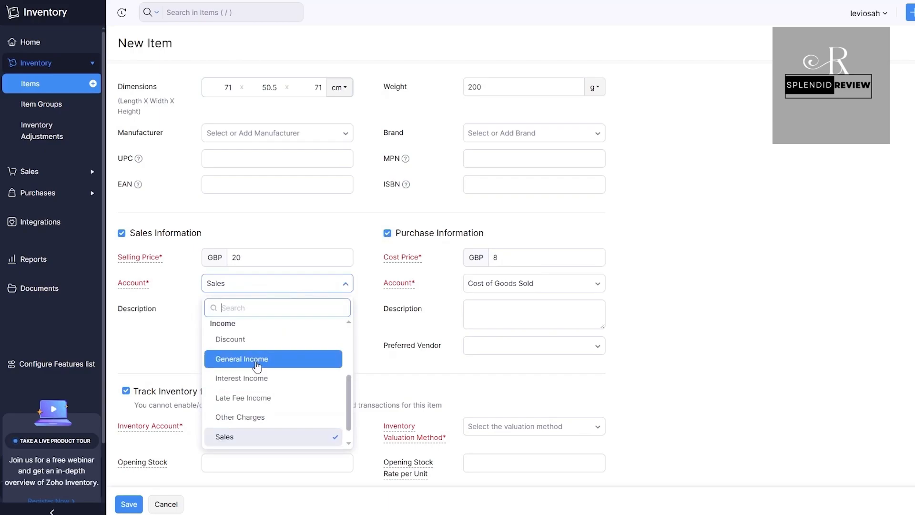
click(548, 285)
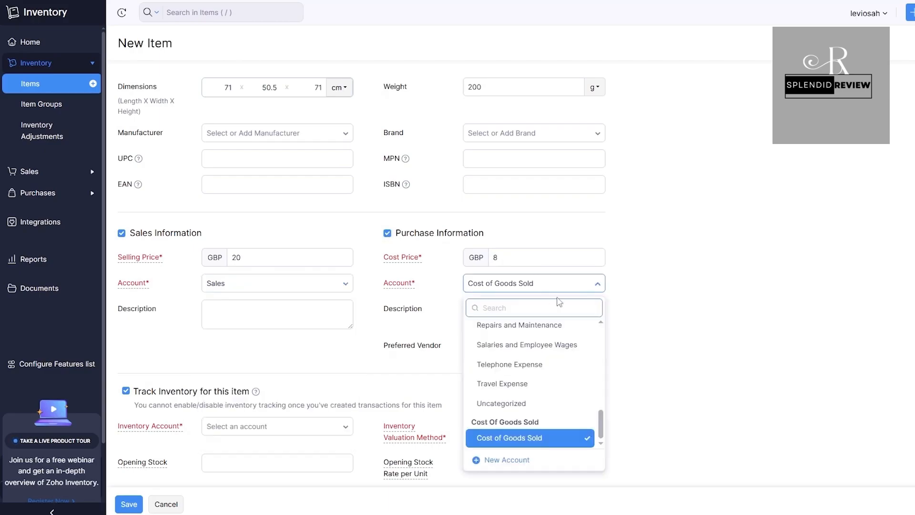
click(416, 307)
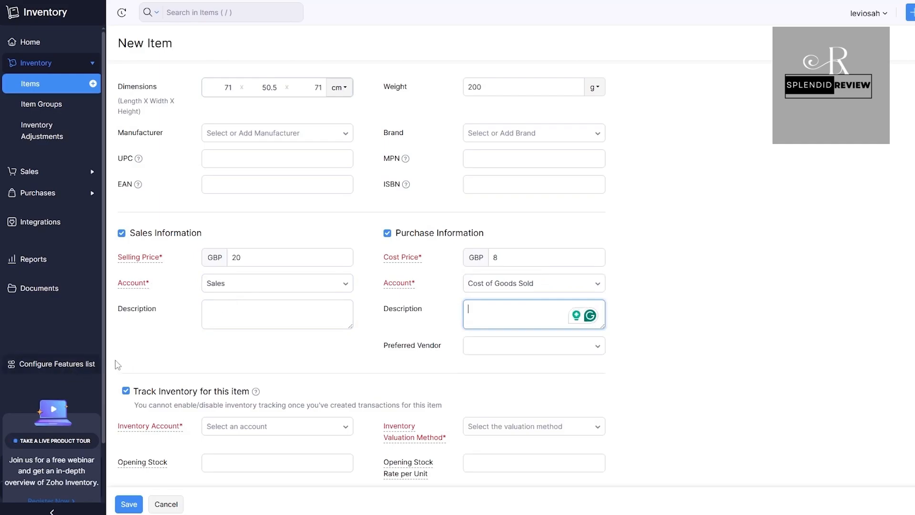
Step: Choose Inventory Asset as the inventory account and FIFO (First In First Out) as the inventory valuation method
scroll(591, 340, down, 1)
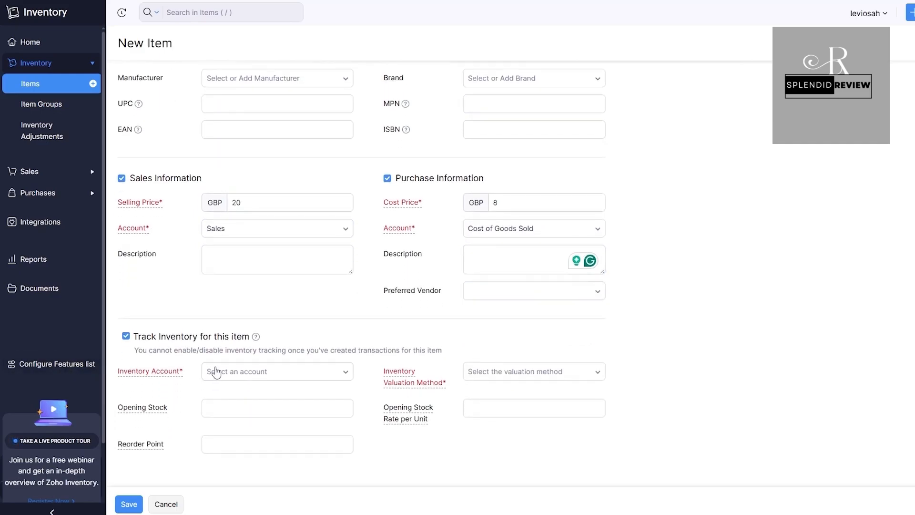
click(215, 371)
click(230, 354)
mouse_move(412, 387)
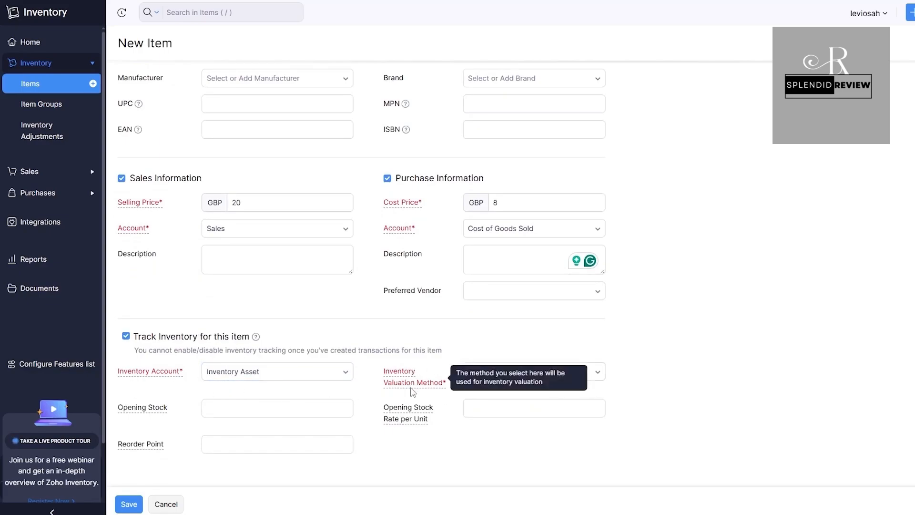
click(486, 376)
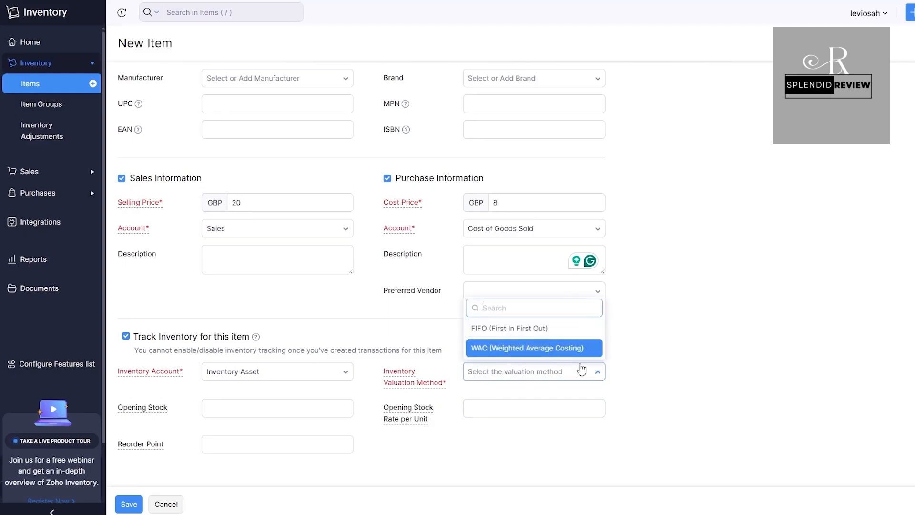
click(551, 336)
Step: Set the item's opening stock to 50 and its opening stock rate per unit to 8
scroll(688, 364, down, 1)
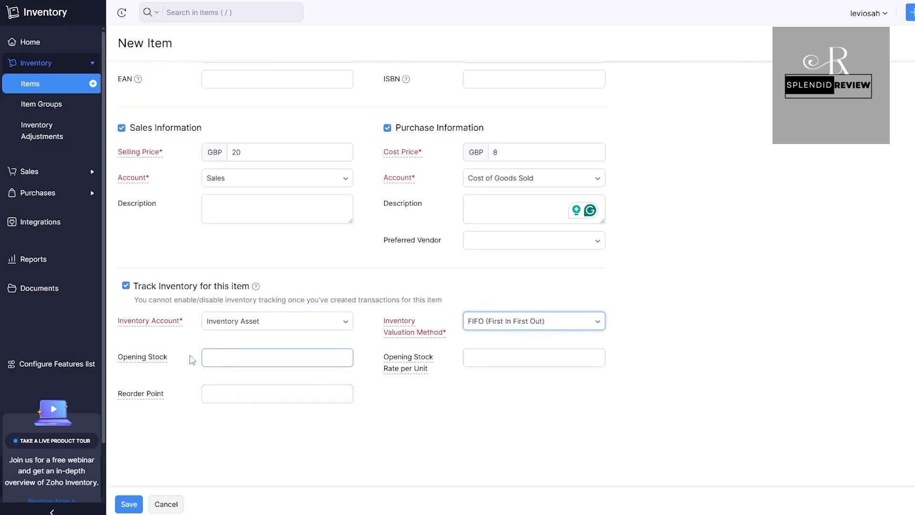
click(209, 357)
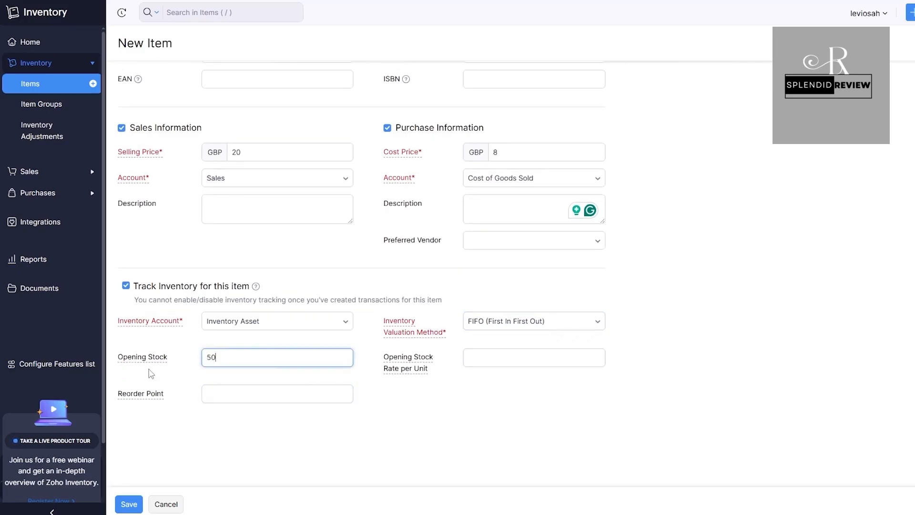
click(149, 369)
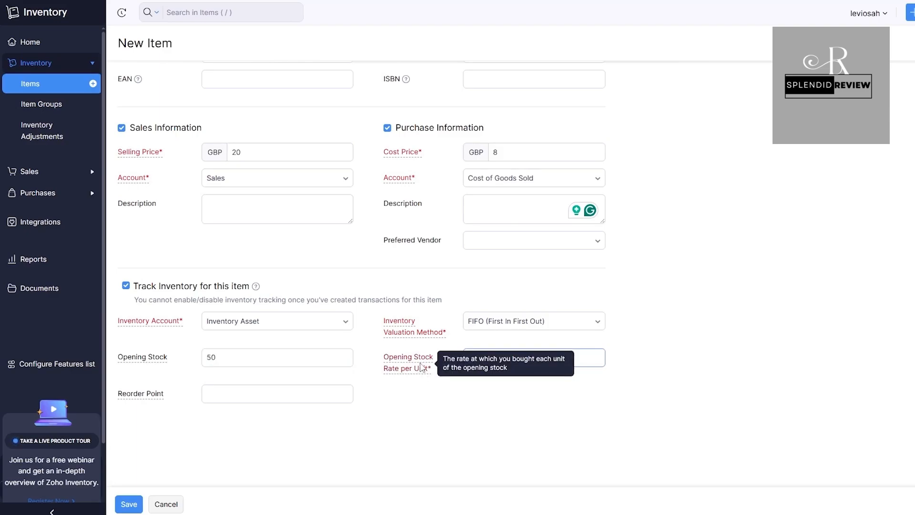
click(576, 365)
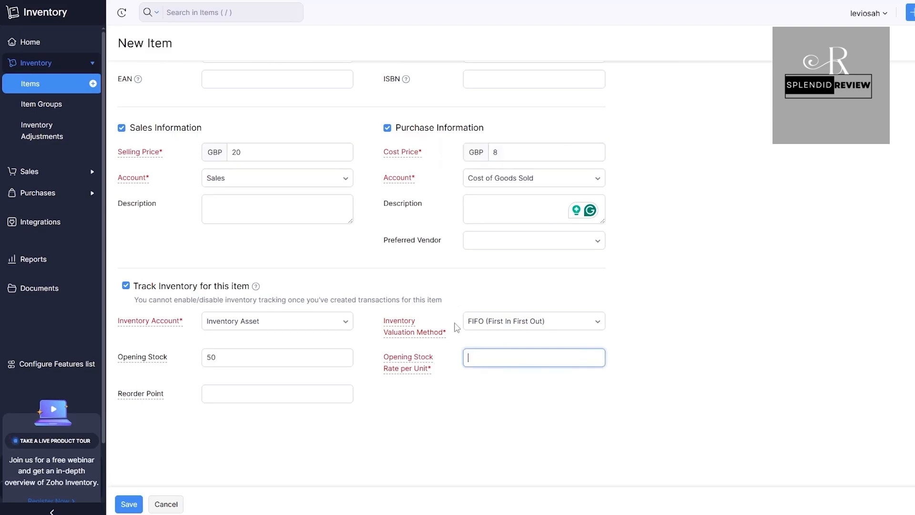
mouse_move(395, 375)
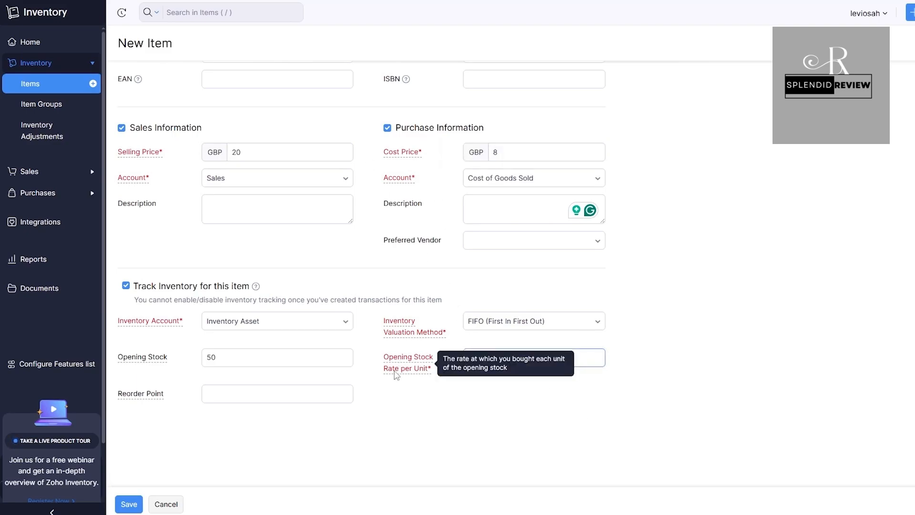
Step: Set the item's reorder point to 10 and save the new item
mouse_move(155, 399)
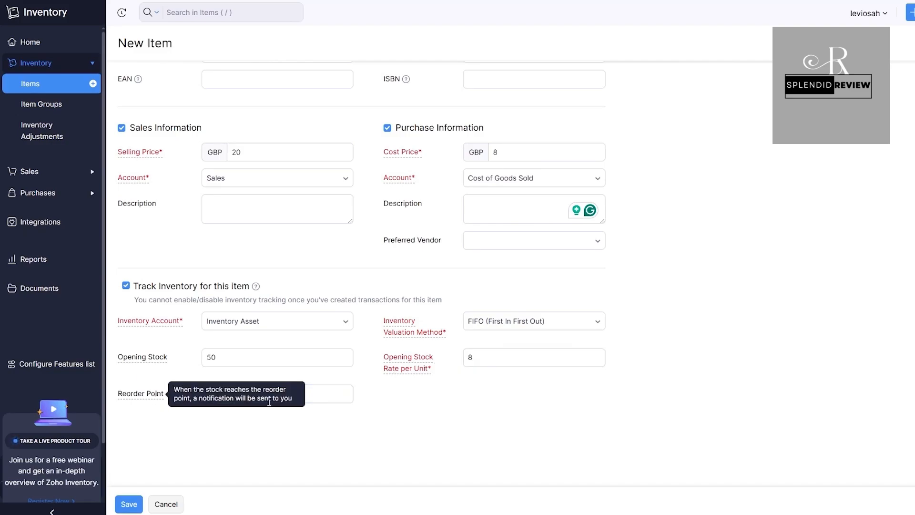
click(262, 394)
text(10)
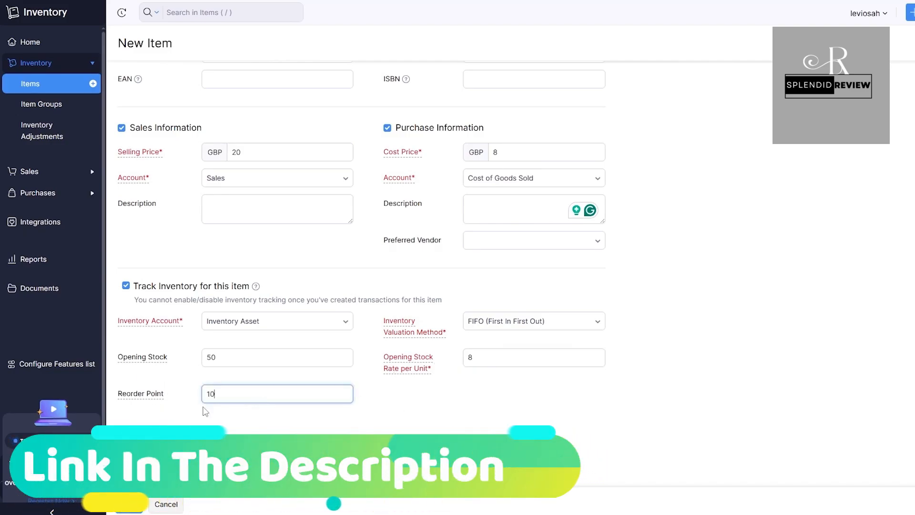
click(131, 505)
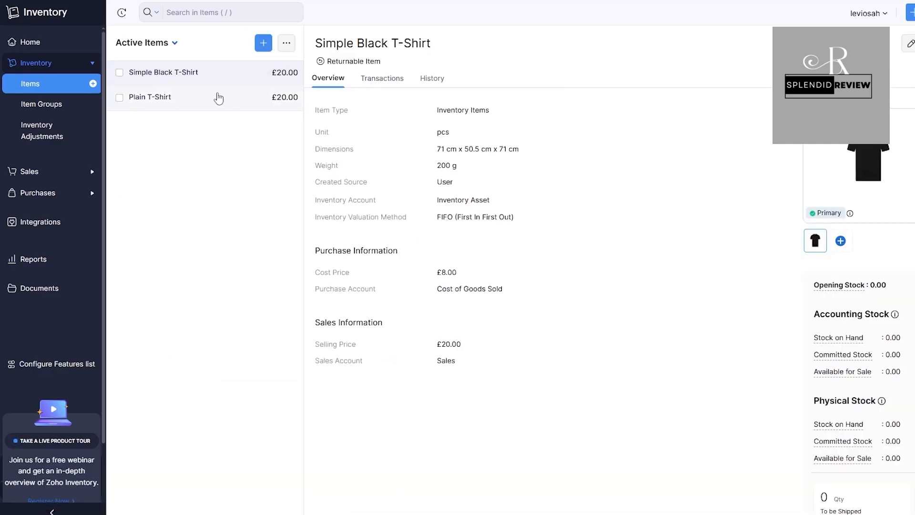
Step: Review the item list and the Simple Black T-Shirt's overview, including its purchase, sales and stock details
click(119, 97)
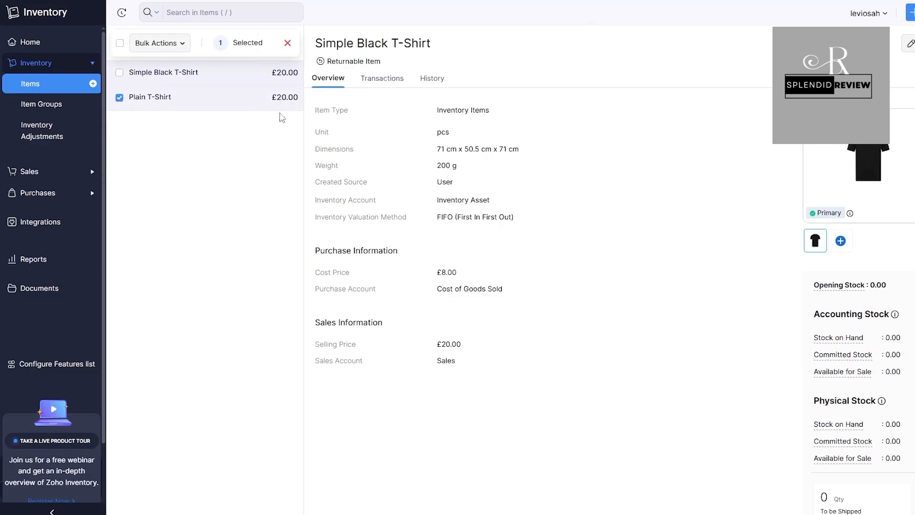
click(287, 42)
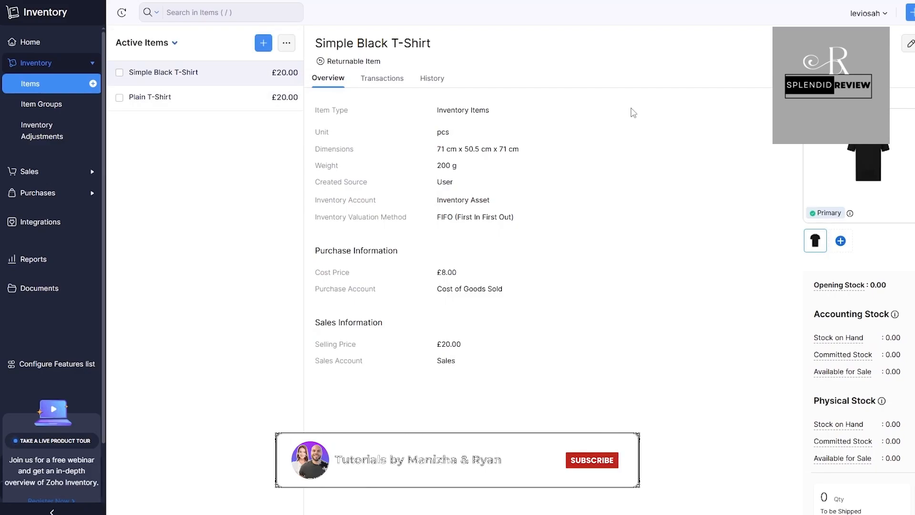
scroll(690, 424, down, 8)
scroll(699, 196, up, 5)
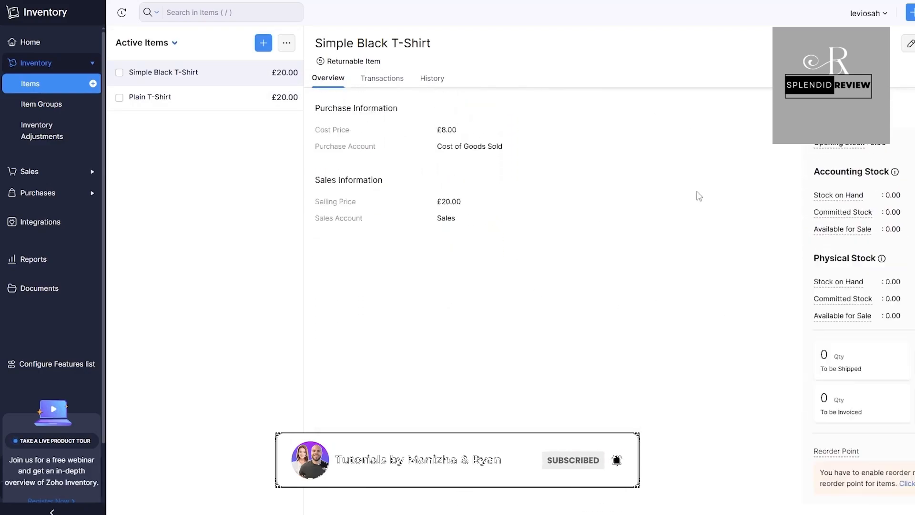
scroll(698, 195, up, 2)
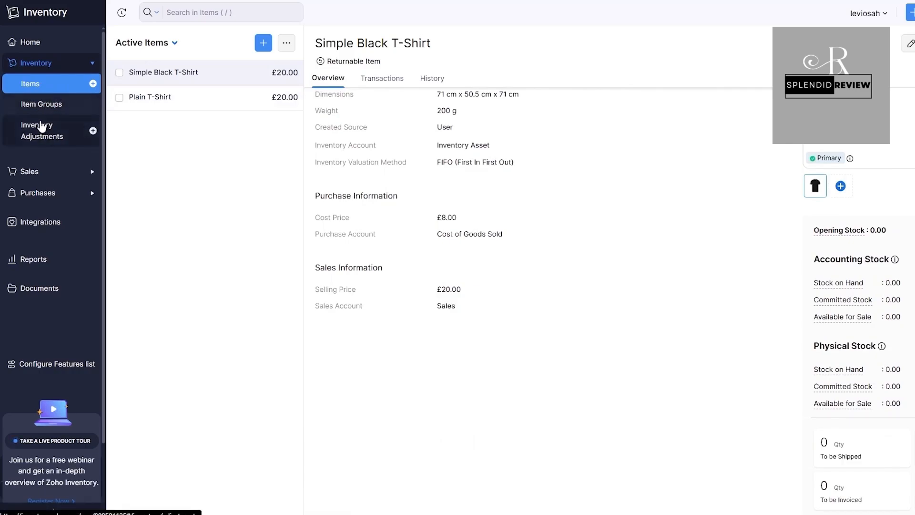
Step: Open the Item Groups page of the inventory
click(33, 108)
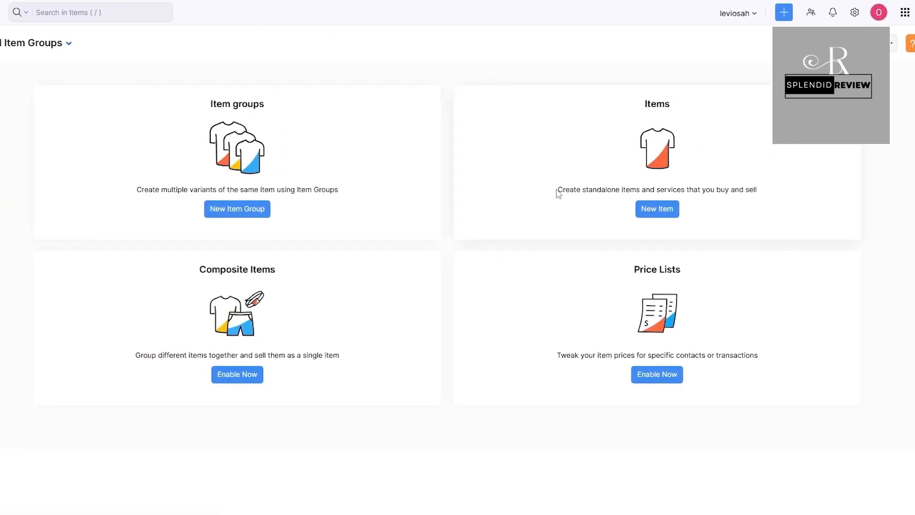
Step: Review the item group, standalone item, composite item and price list options on the Item Groups page
drag(557, 190, 749, 188)
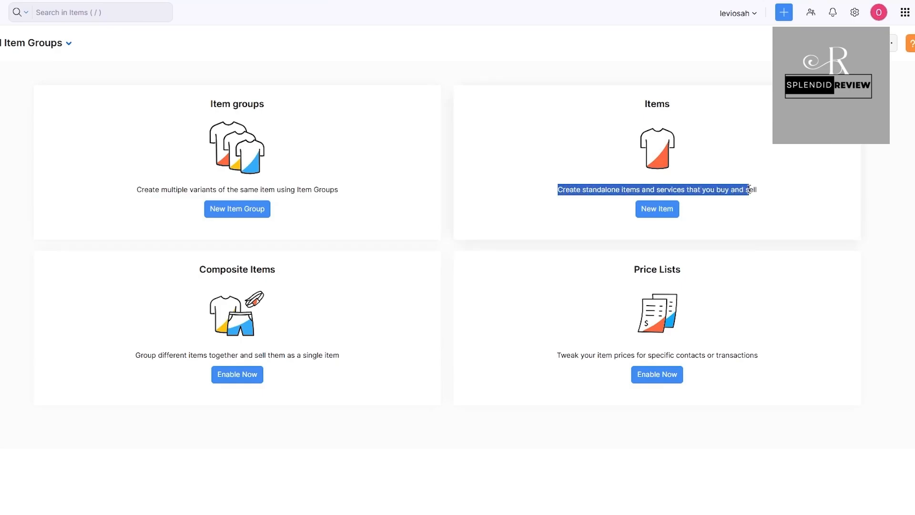
drag(175, 190, 338, 193)
click(320, 206)
click(249, 208)
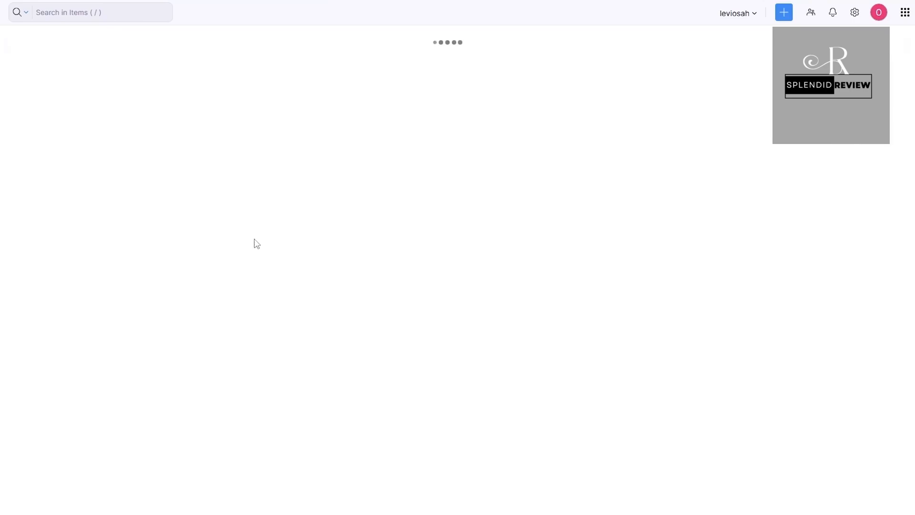
click(225, 115)
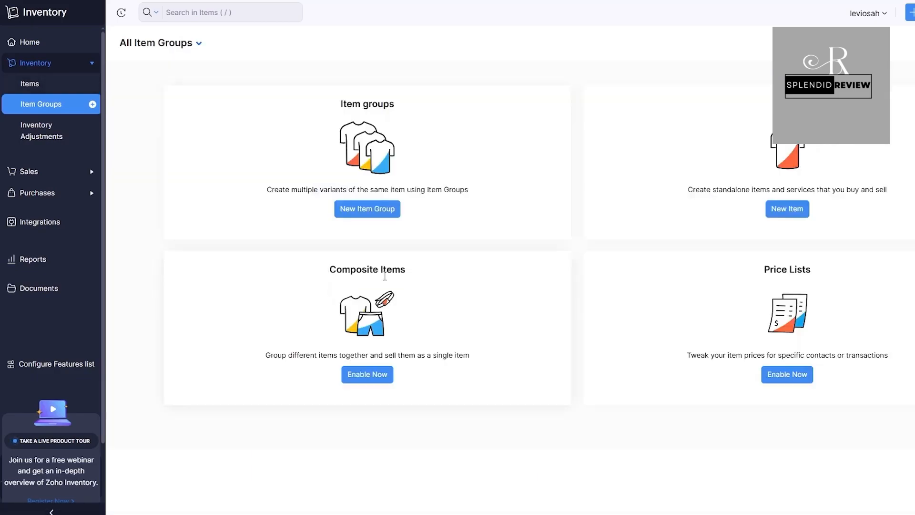
triple_click(385, 275)
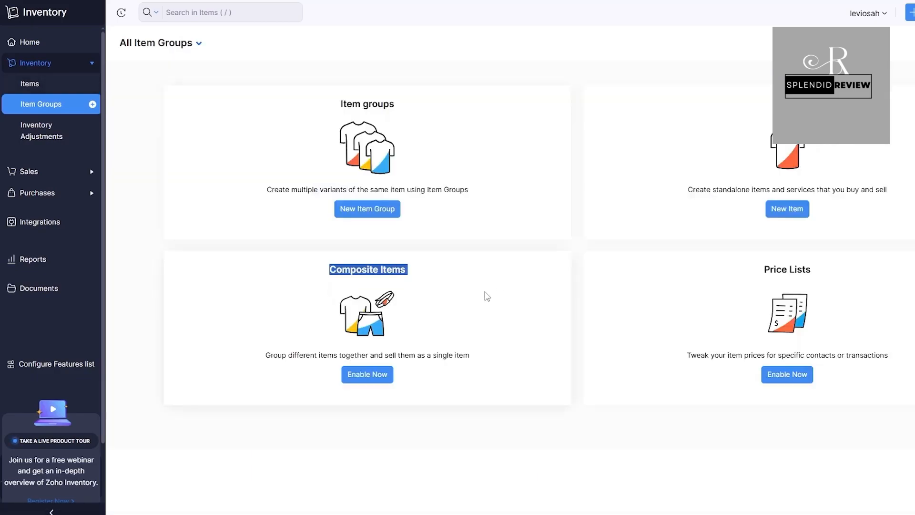
drag(293, 355, 464, 356)
click(460, 356)
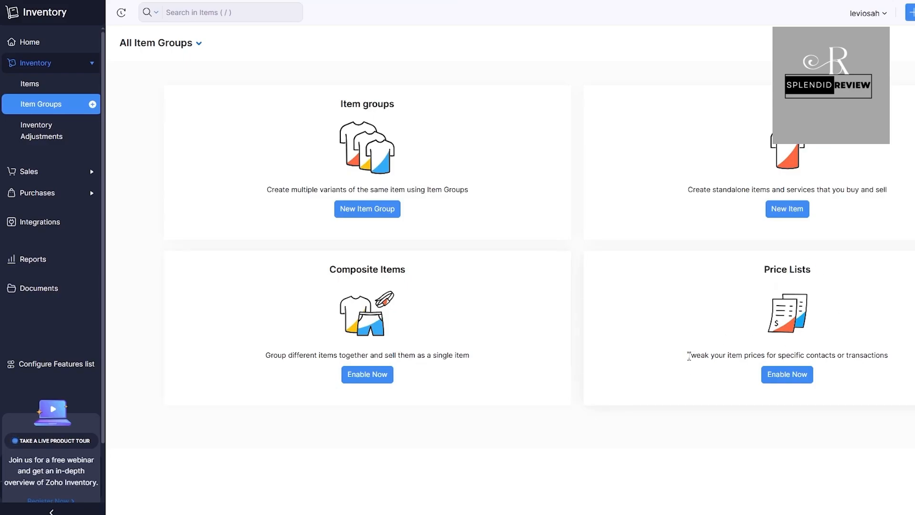
drag(688, 355, 889, 355)
click(889, 355)
Step: View the Inventory Adjustments page and the modules listed under Sales and Purchases
click(36, 130)
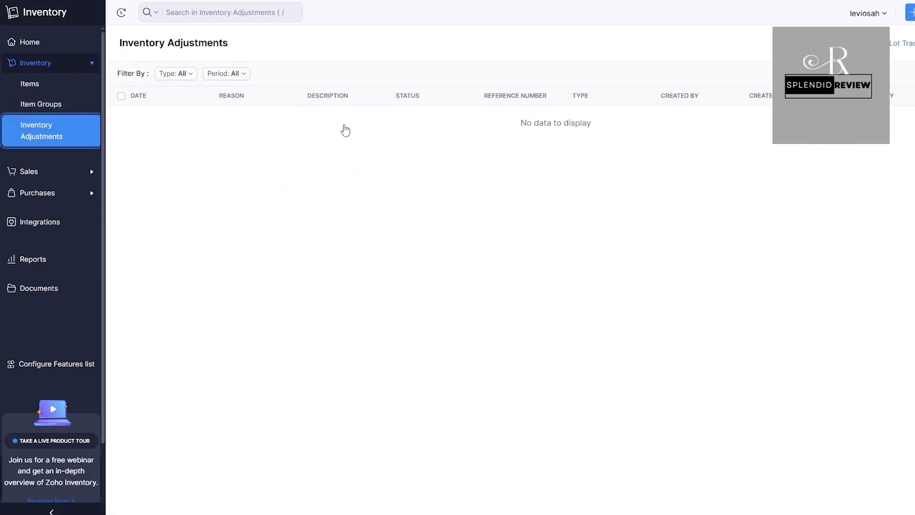
click(91, 171)
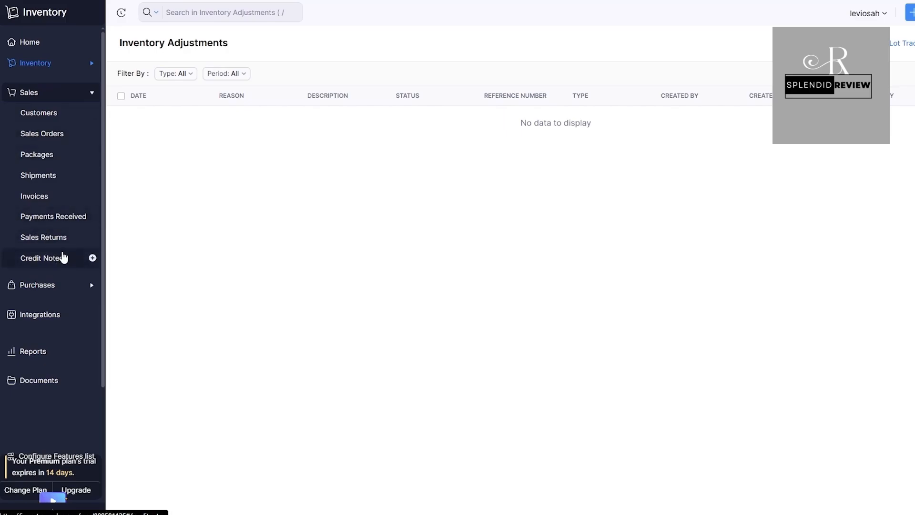
click(35, 288)
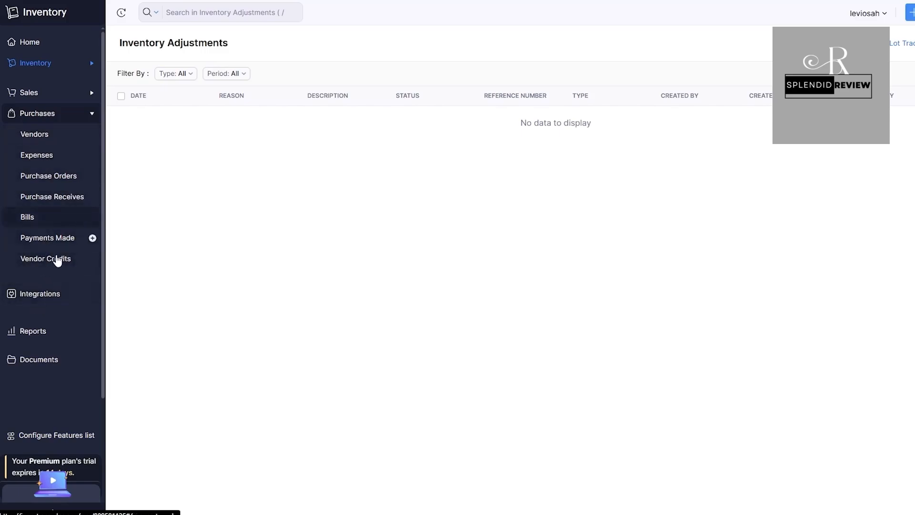
Step: Review the home dashboard, including Sales Activity, Inventory Summary, Item Details, Top Selling Items and the order sections
click(50, 55)
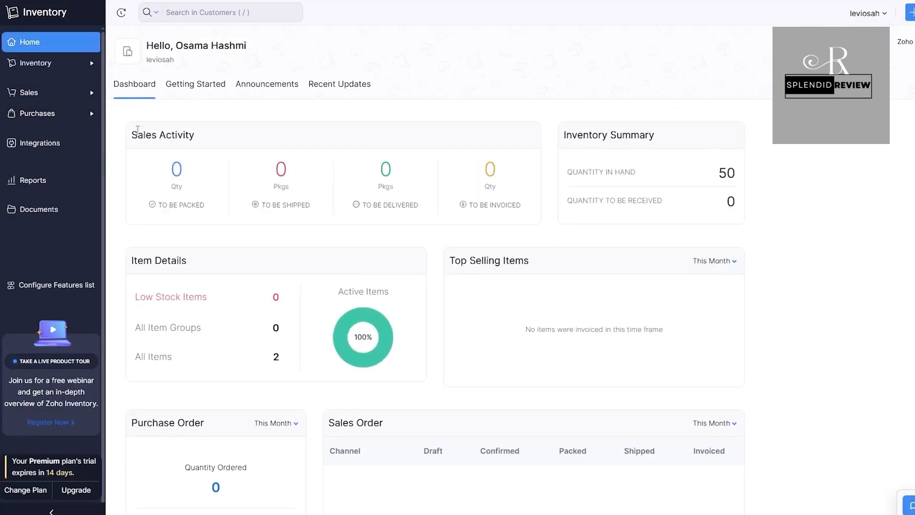
scroll(480, 138, down, 3)
scroll(479, 137, up, 3)
drag(139, 135, 211, 136)
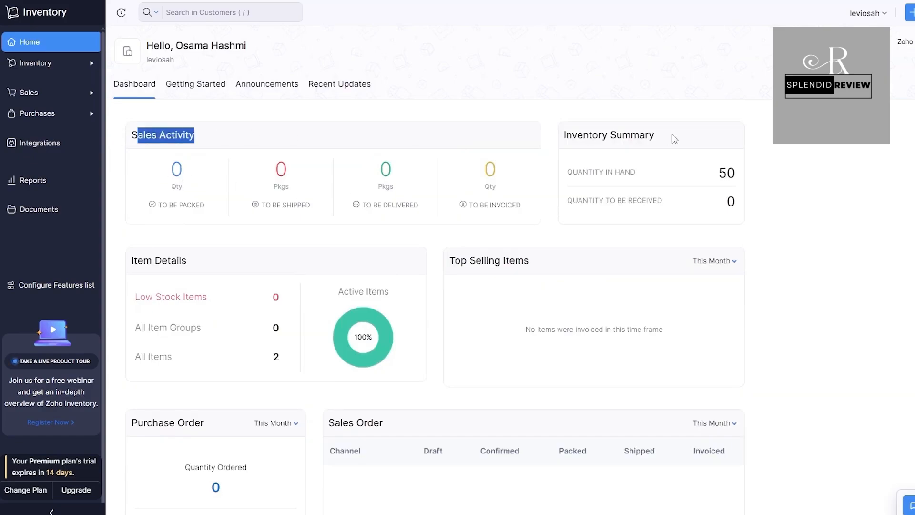
drag(581, 133, 688, 160)
drag(151, 260, 170, 260)
drag(469, 262, 515, 262)
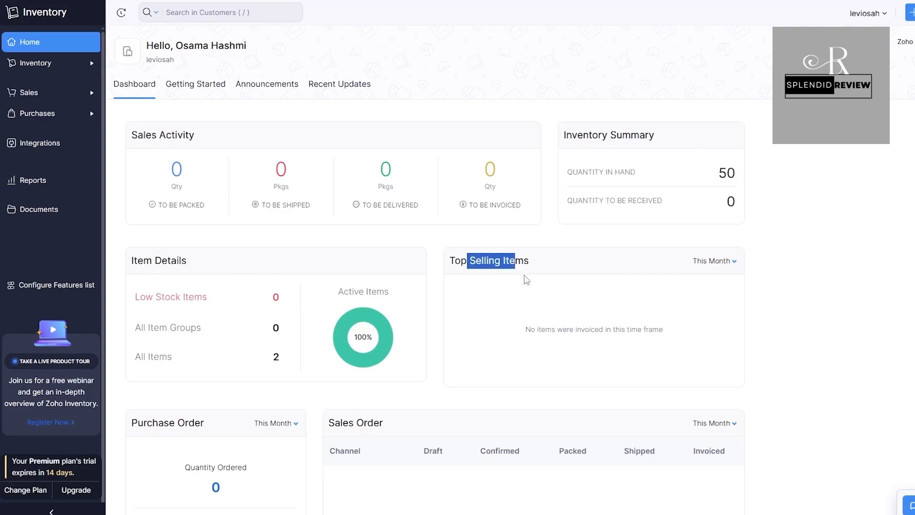
scroll(528, 279, down, 2)
scroll(337, 284, down, 3)
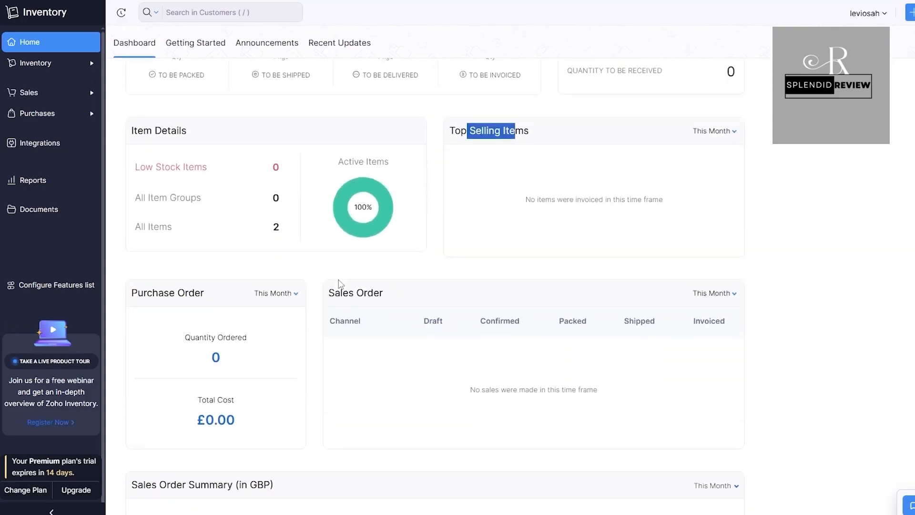
scroll(526, 341, up, 5)
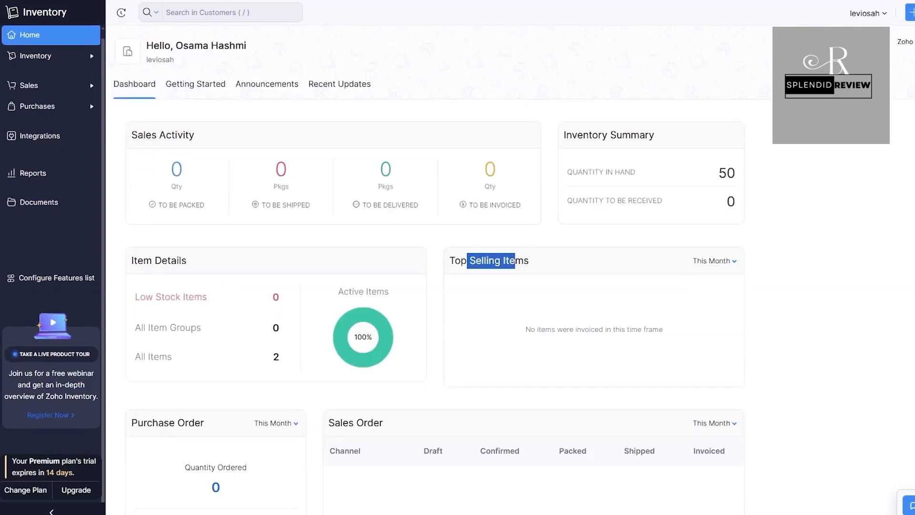
Step: Open the Customers page of the sales module and review the types of contacts
click(91, 64)
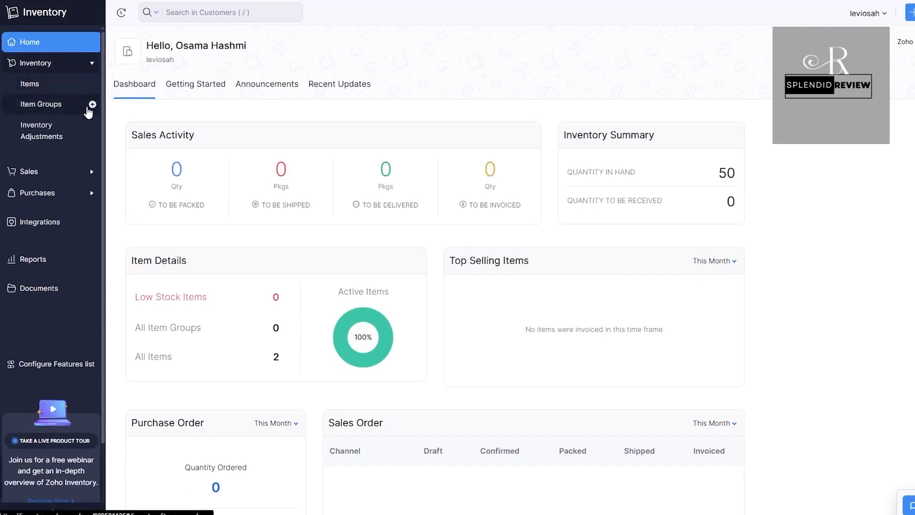
click(91, 173)
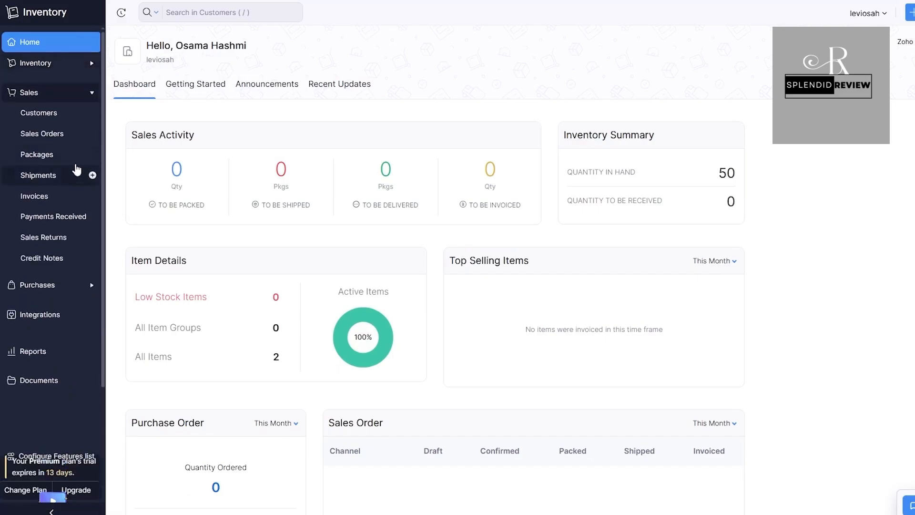
click(50, 119)
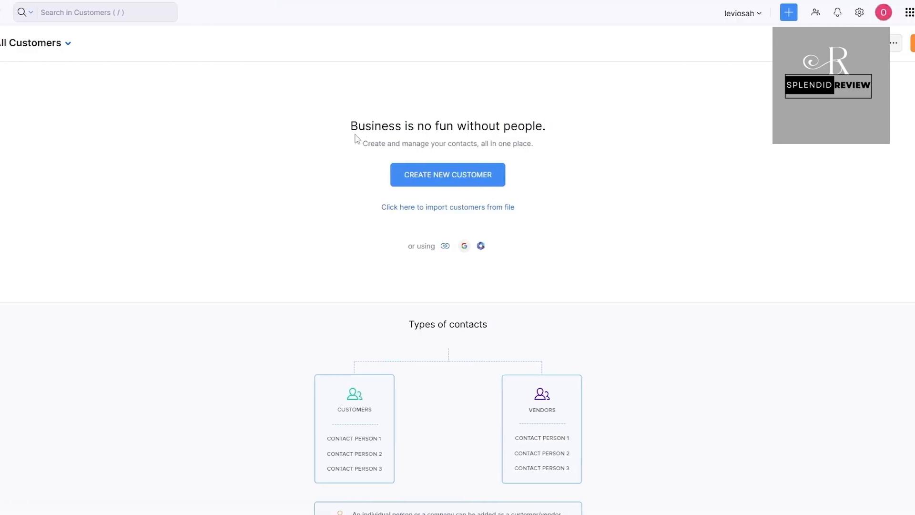
scroll(349, 139, down, 4)
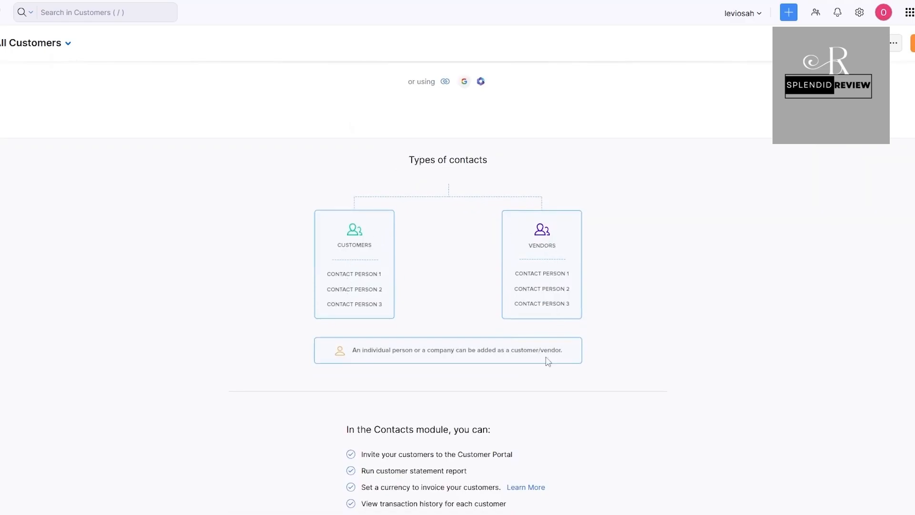
scroll(472, 384, up, 4)
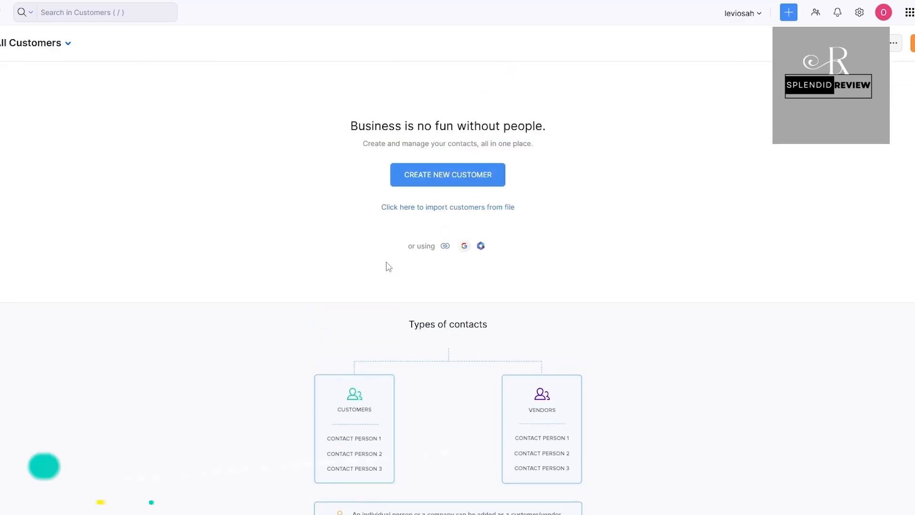
Step: Start a new customer record with the customer type Individual and the salutation Mr
click(424, 174)
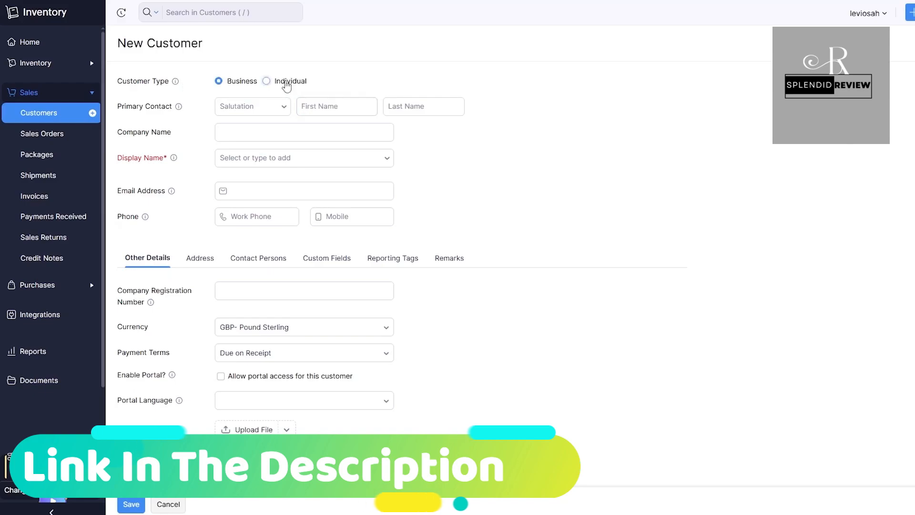
click(267, 81)
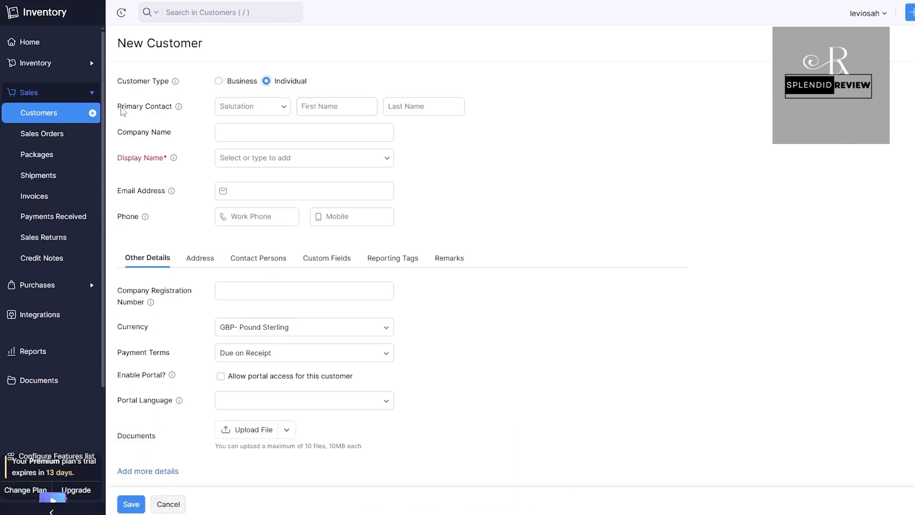
click(237, 113)
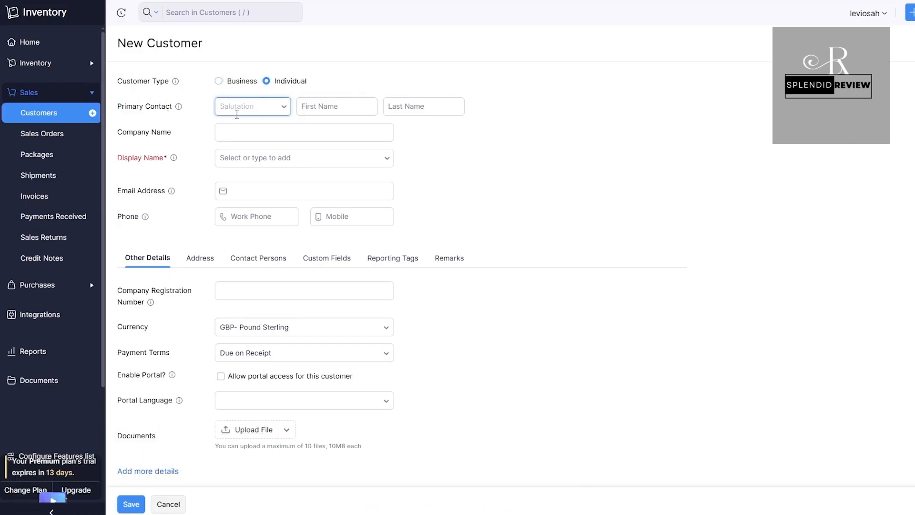
click(280, 108)
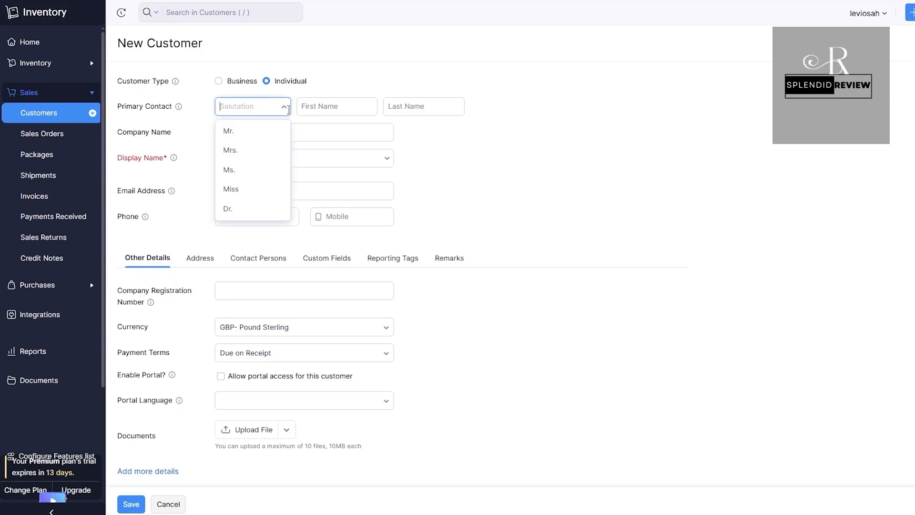
click(260, 131)
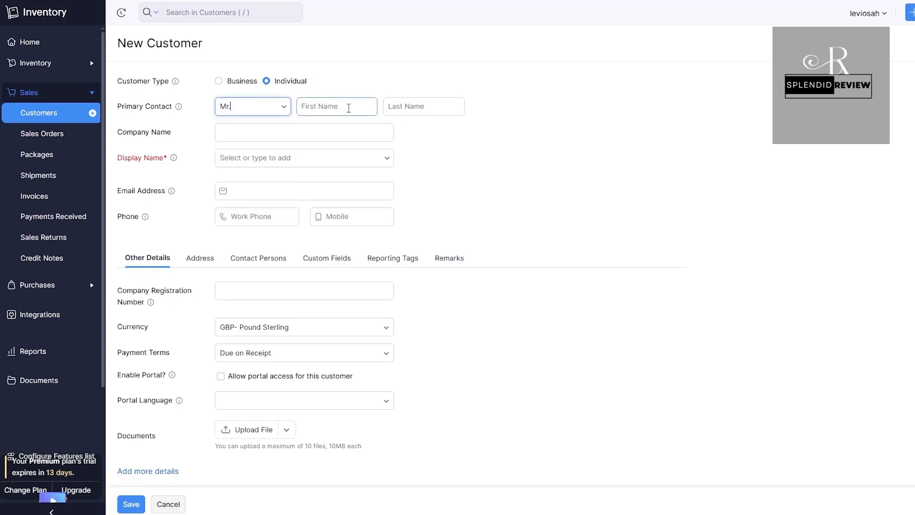
Step: Fill in the customer's first and last name, company name idk.inc, display name Mr., email address, work phone and mobile number
drag(134, 132, 161, 133)
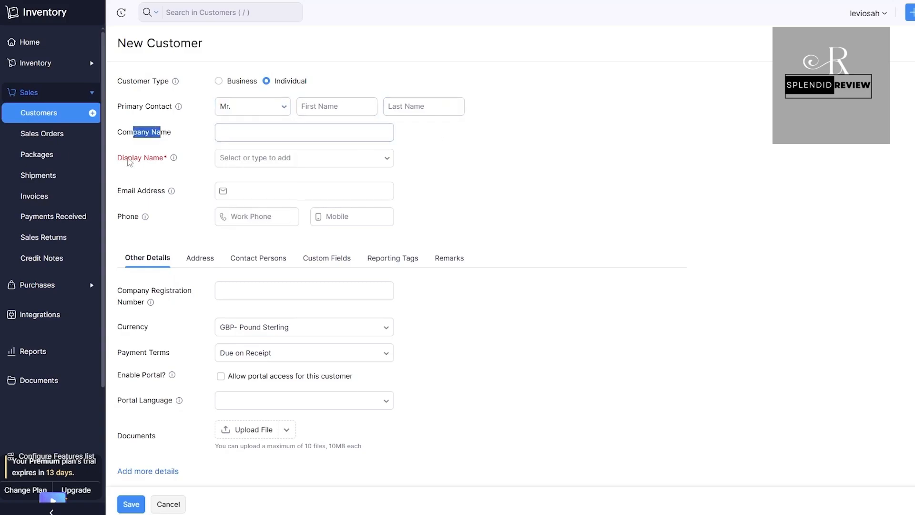
drag(128, 157, 138, 158)
click(143, 167)
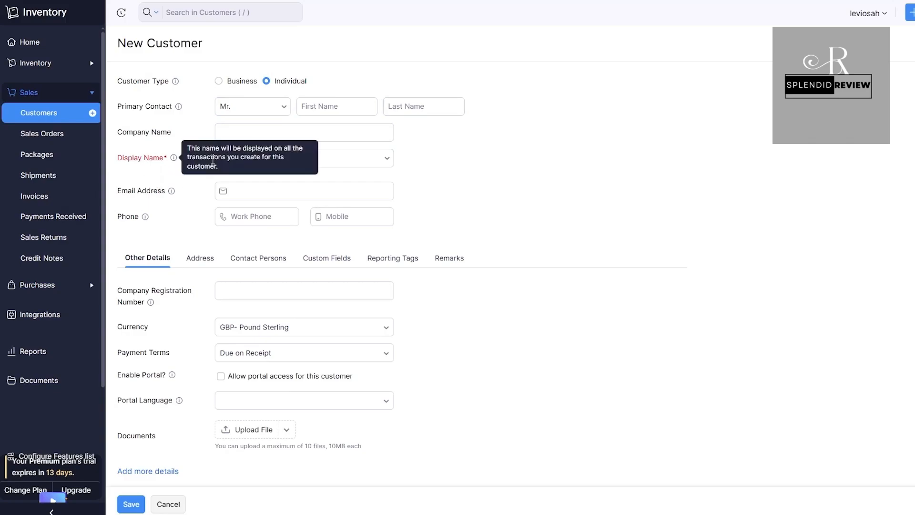
drag(157, 188, 141, 236)
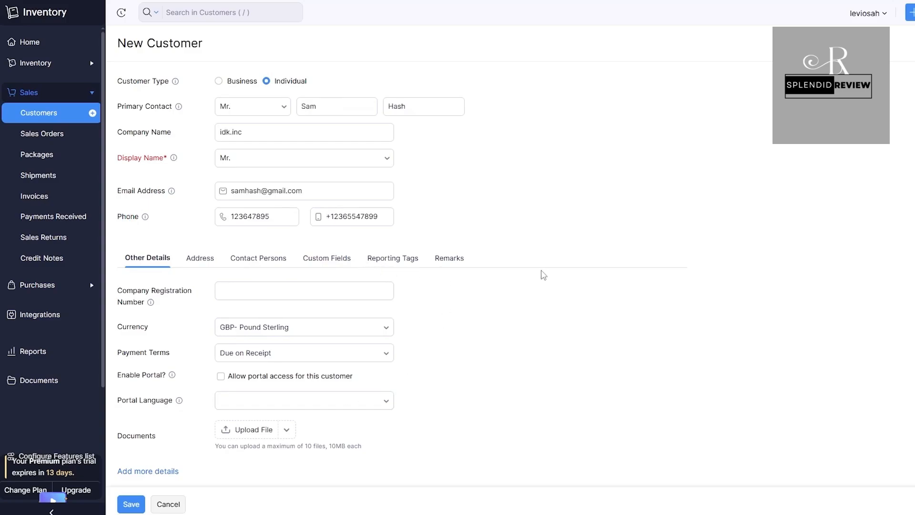
Step: Check the customer's address, contact persons and other details sections, and save the new customer
scroll(374, 199, down, 1)
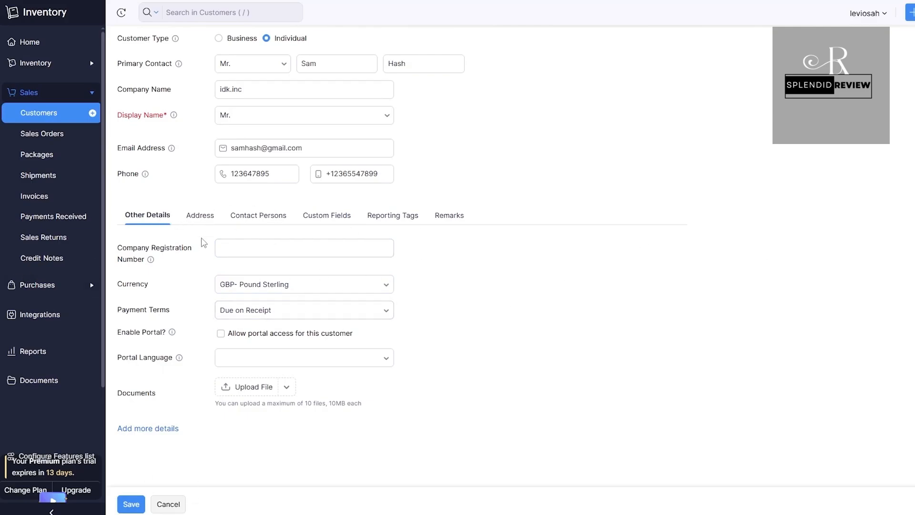
click(202, 215)
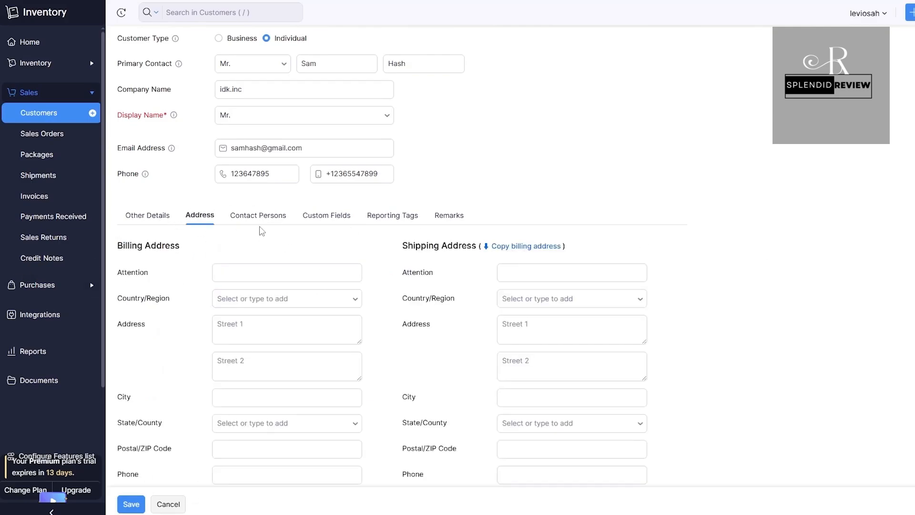
click(269, 216)
click(148, 260)
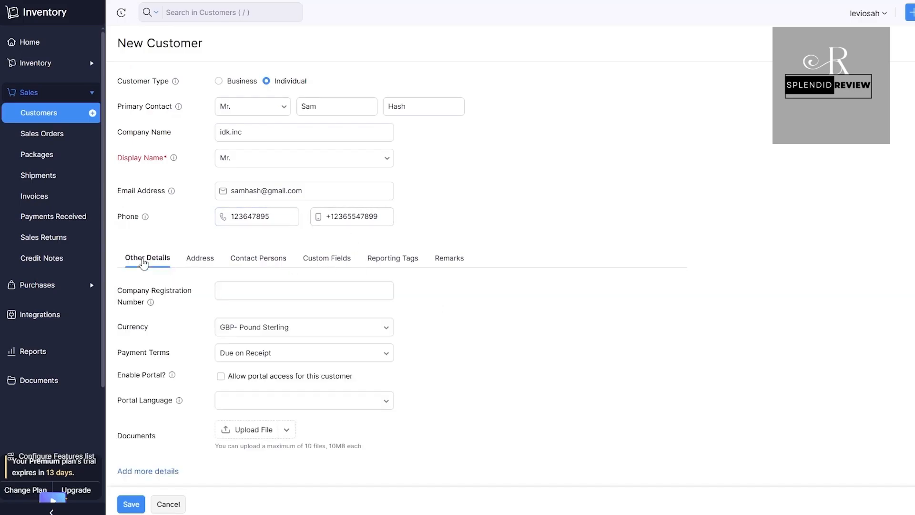
click(131, 507)
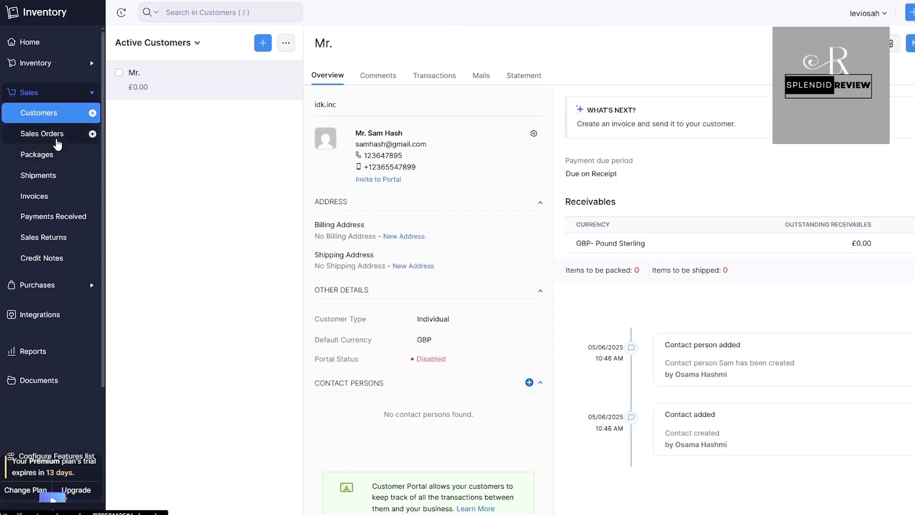
Step: Open the Sales Orders page and review the life cycle of a sales order
click(57, 137)
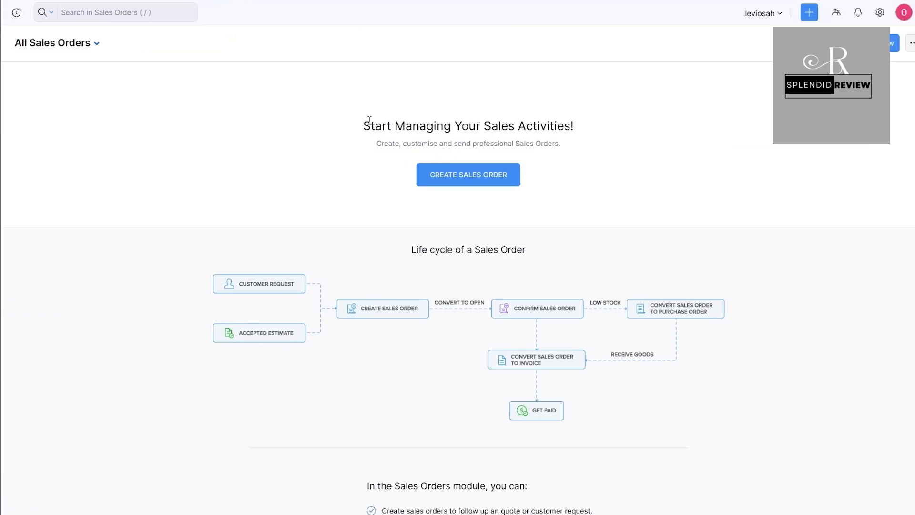
drag(475, 125, 805, 128)
click(641, 160)
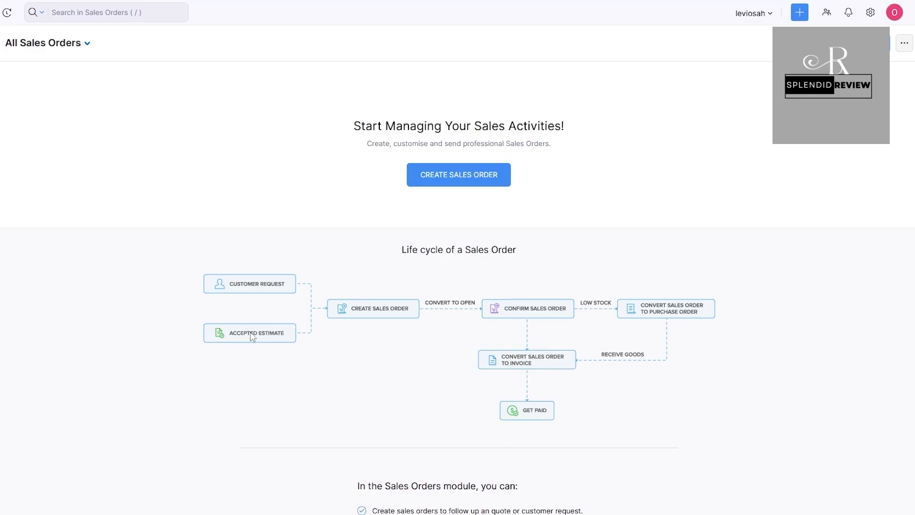
Step: Start a new sales order and select the saved customer Mr. for it
click(456, 182)
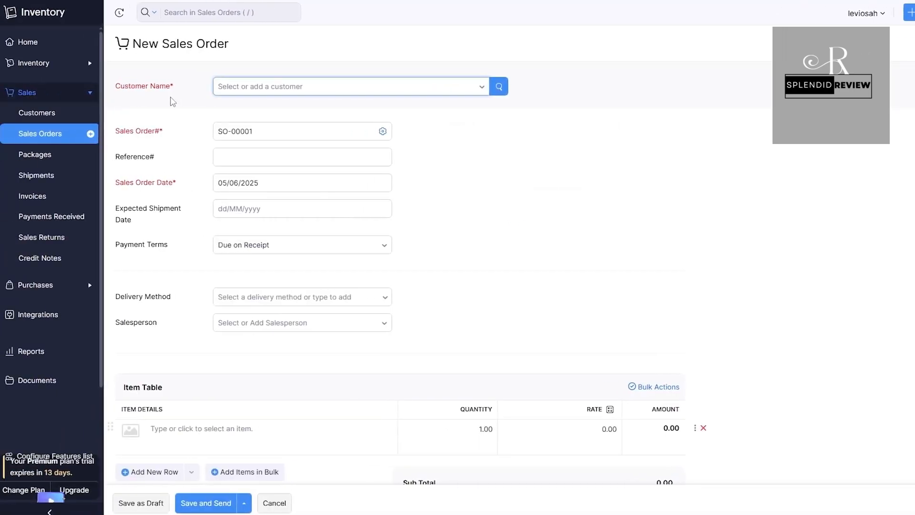
click(194, 87)
click(267, 143)
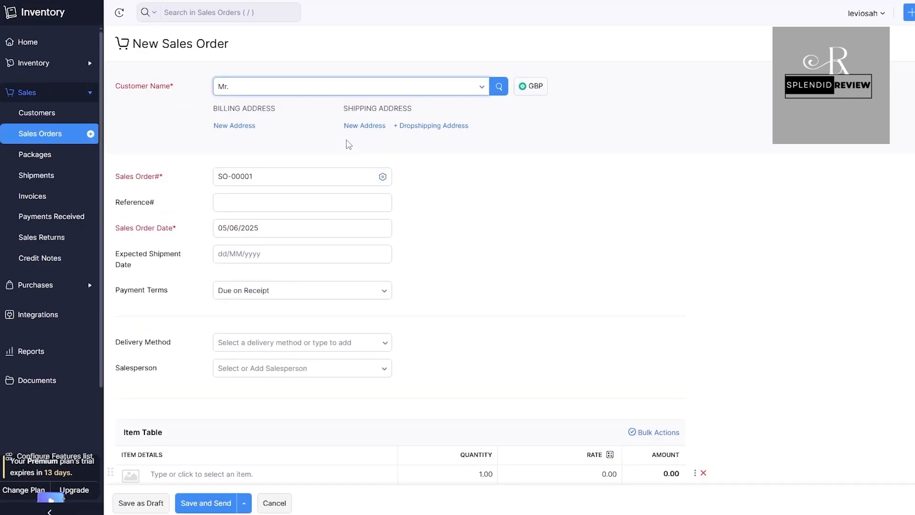
click(271, 149)
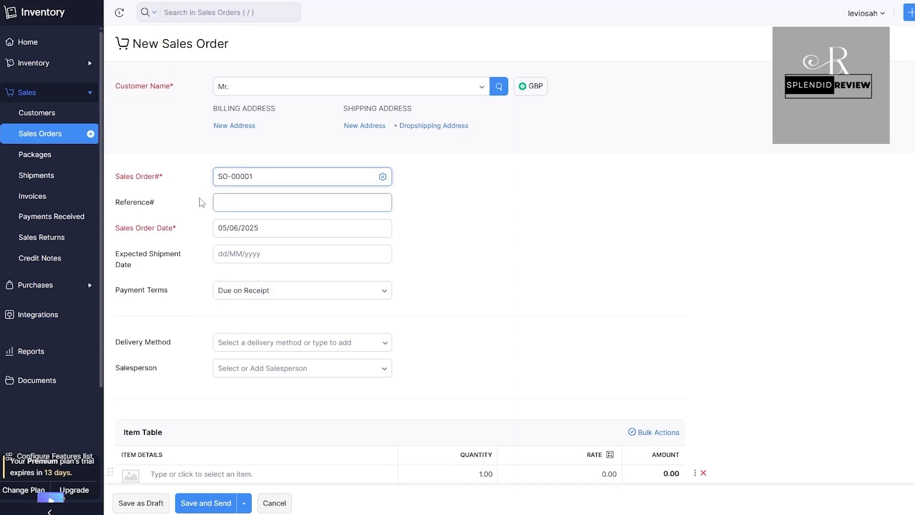
Step: Review the new sales order's reference, date, payment terms, delivery method and salesperson fields, and its item table, totals, notes, terms and email sections
click(216, 200)
click(219, 230)
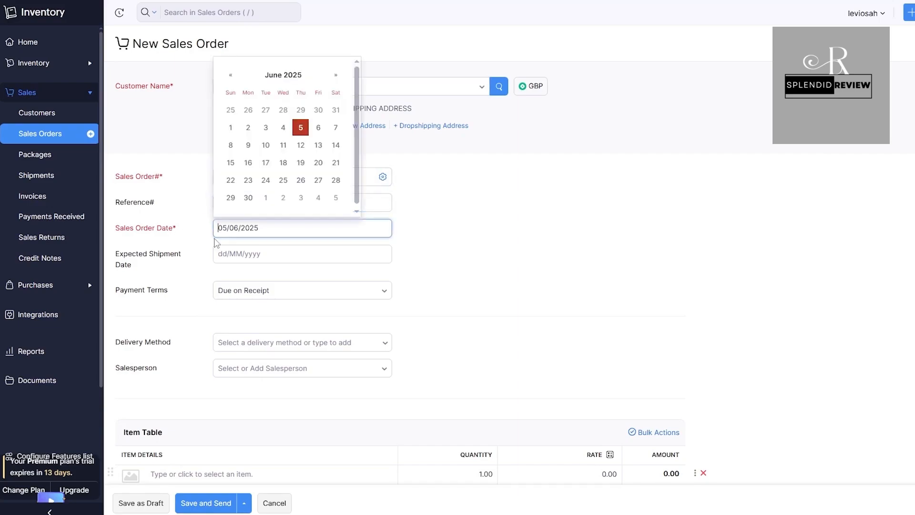
click(217, 249)
click(226, 307)
scroll(225, 307, down, 2)
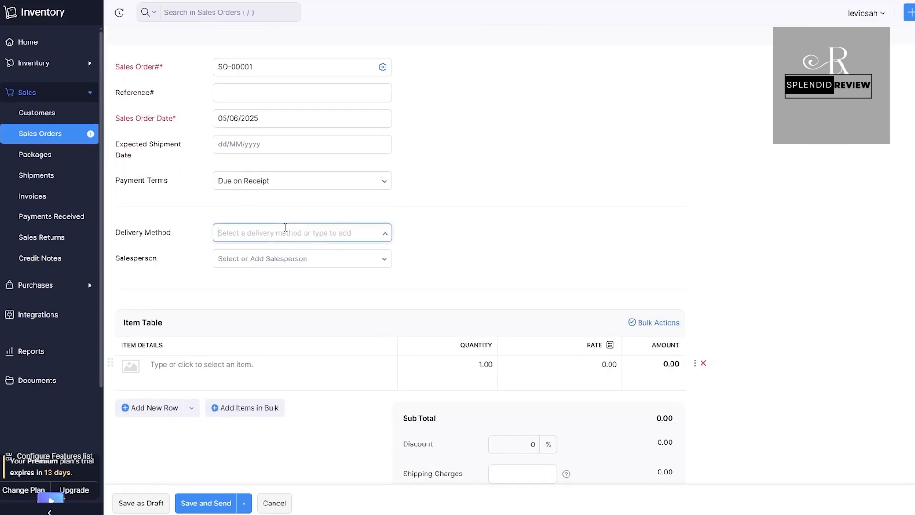
click(287, 261)
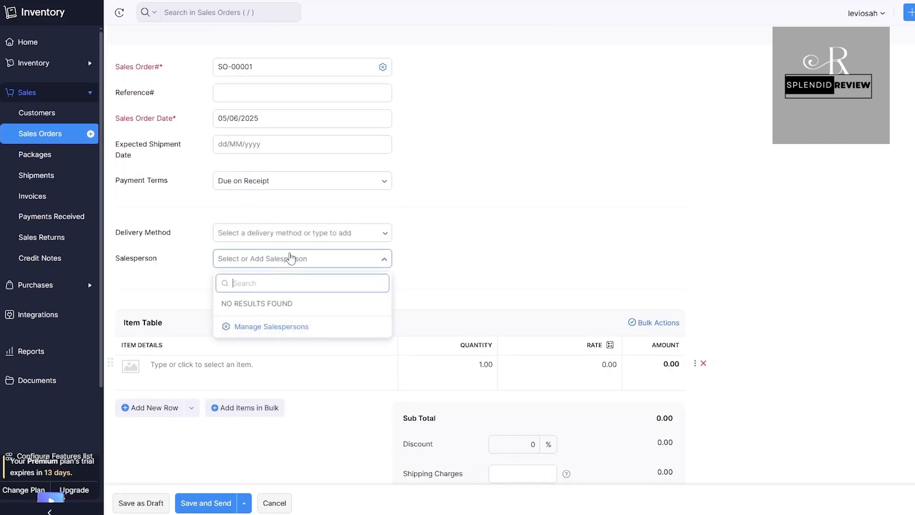
click(345, 259)
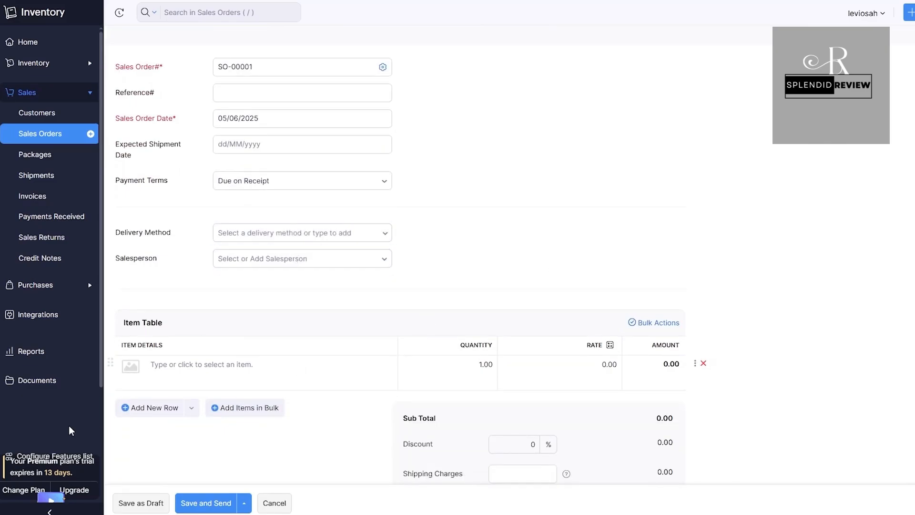
scroll(224, 259, down, 3)
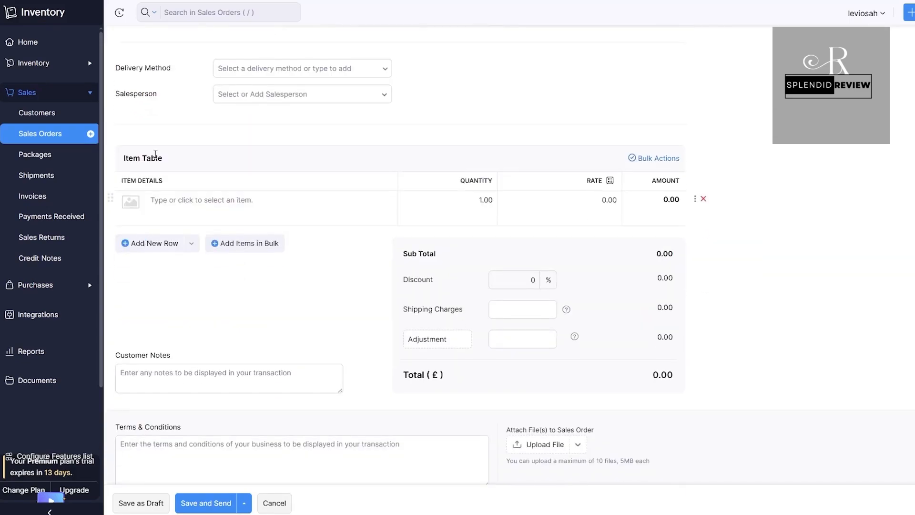
scroll(533, 182, down, 1)
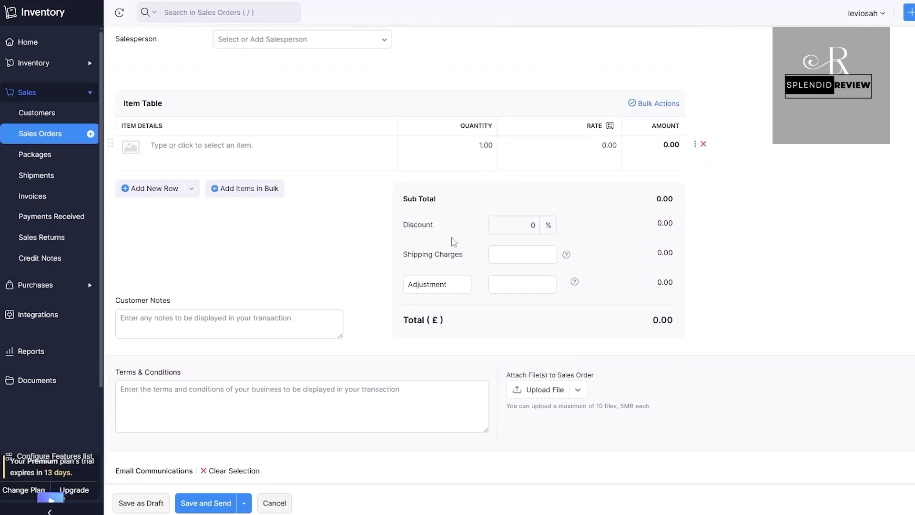
scroll(548, 286, down, 2)
scroll(547, 289, down, 1)
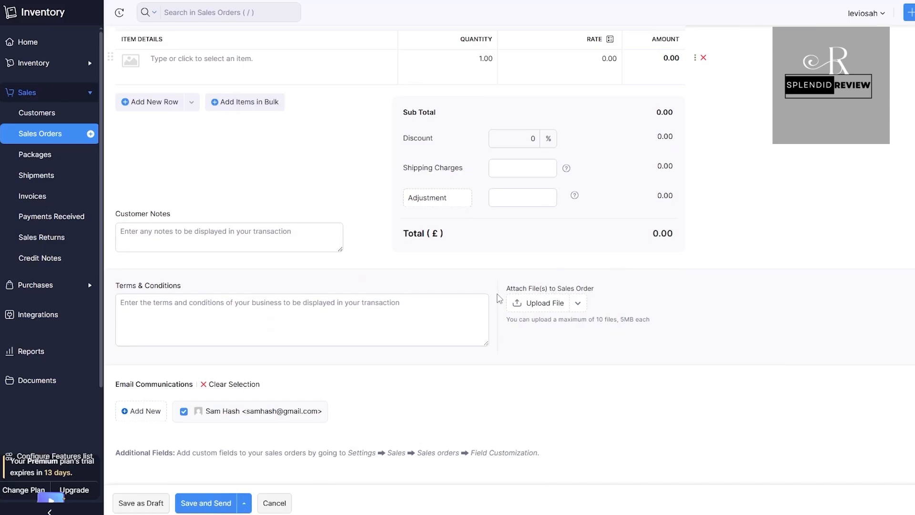
Step: Add the Plain T-Shirt to the order's item table with a quantity of 20
scroll(323, 468, up, 5)
scroll(166, 316, down, 1)
drag(123, 263, 166, 261)
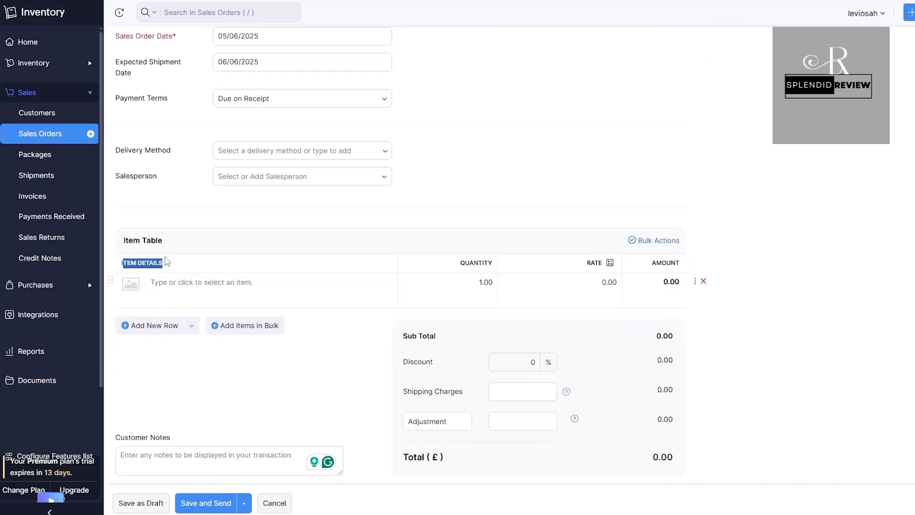
click(171, 288)
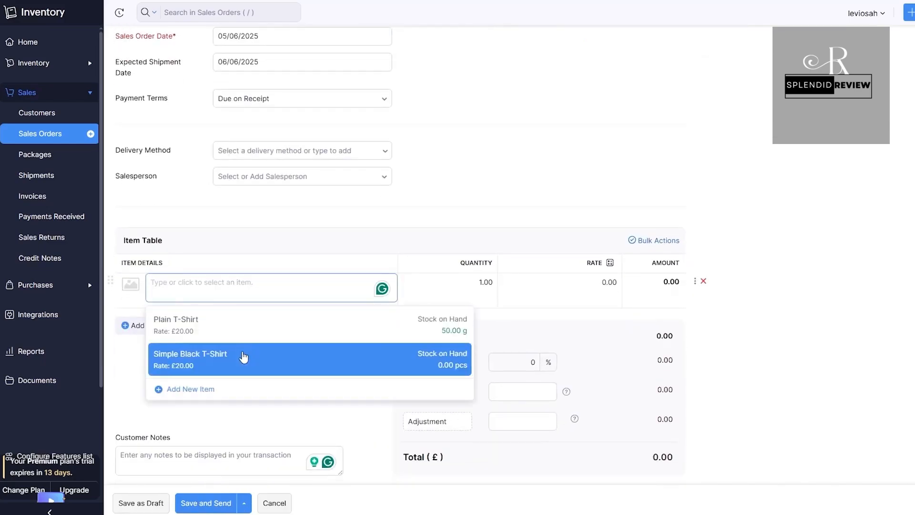
click(200, 324)
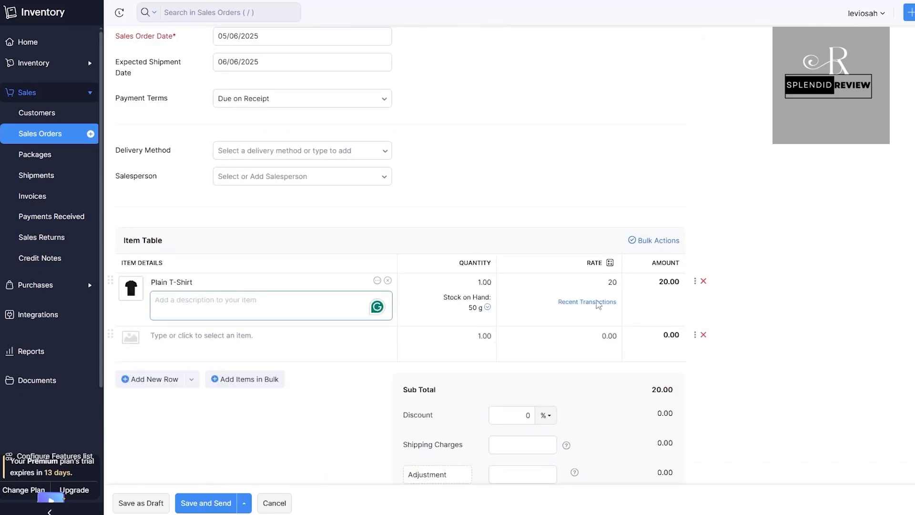
click(619, 283)
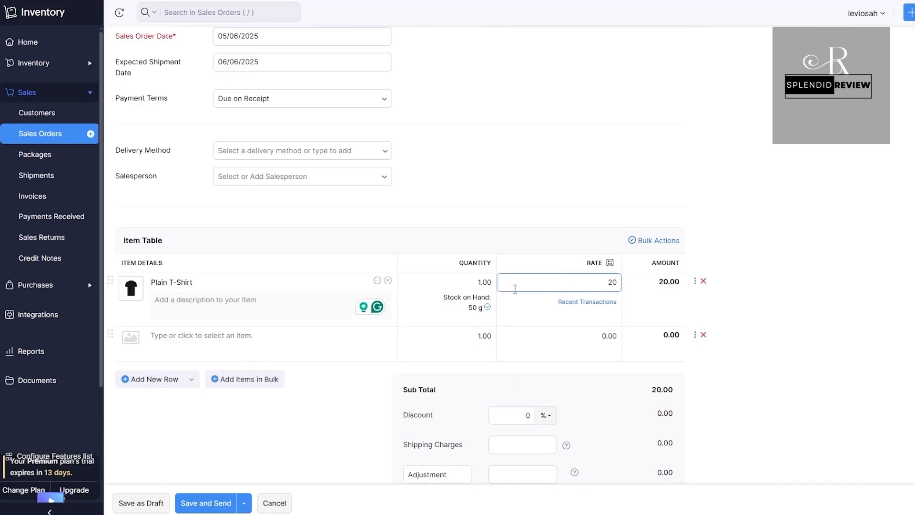
click(475, 282)
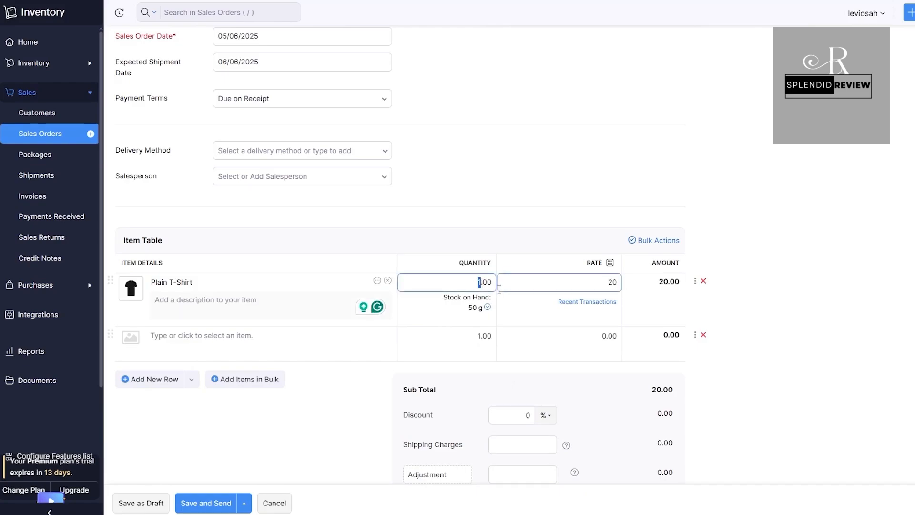
text(20)
click(656, 292)
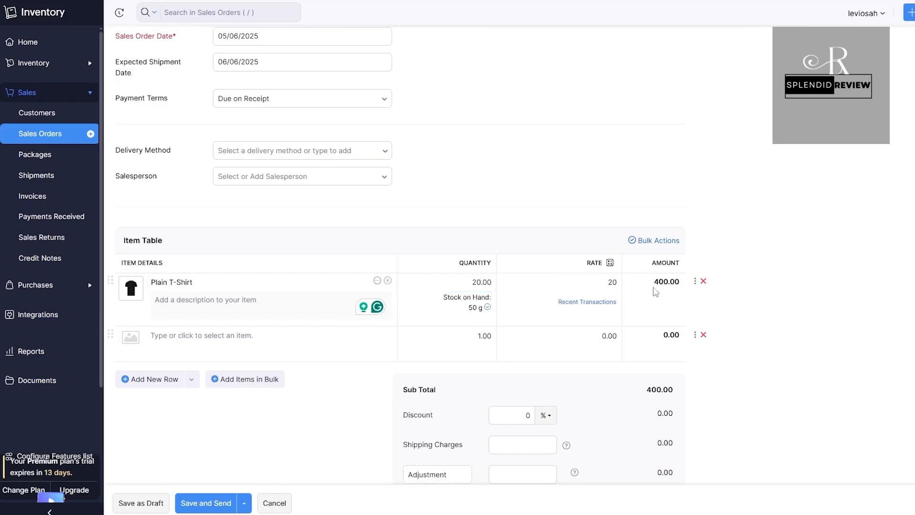
Step: Apply a 10% discount to the sales order
scroll(489, 333, down, 2)
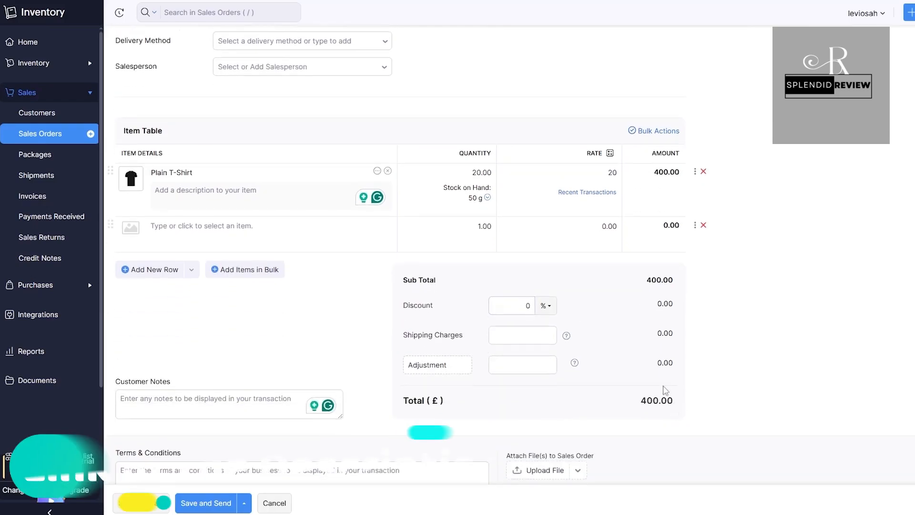
drag(497, 307, 533, 308)
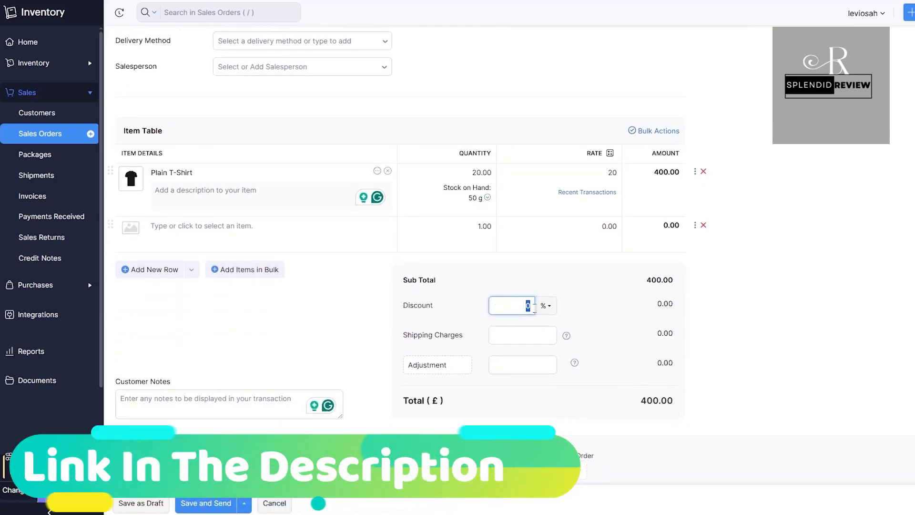
text(10)
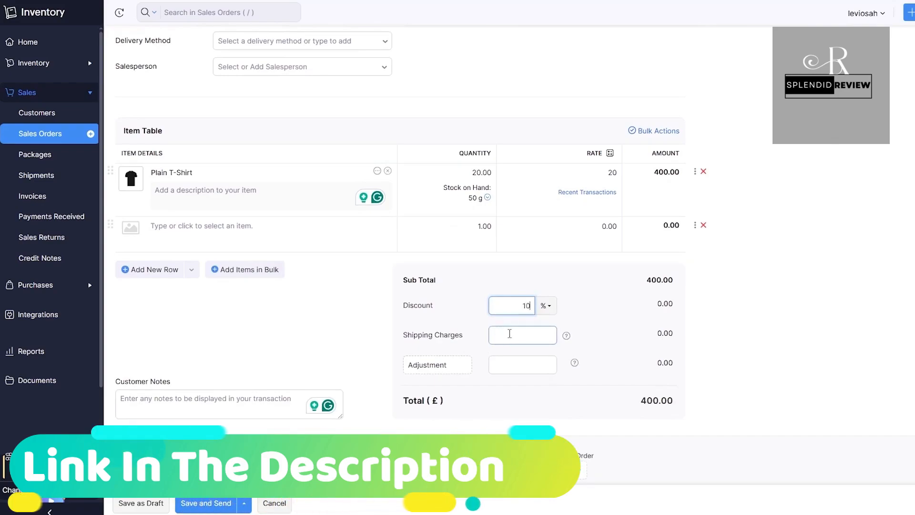
click(892, 302)
Step: Save the sales order for sending and review the email draft with its attached PDF
scroll(628, 282, down, 3)
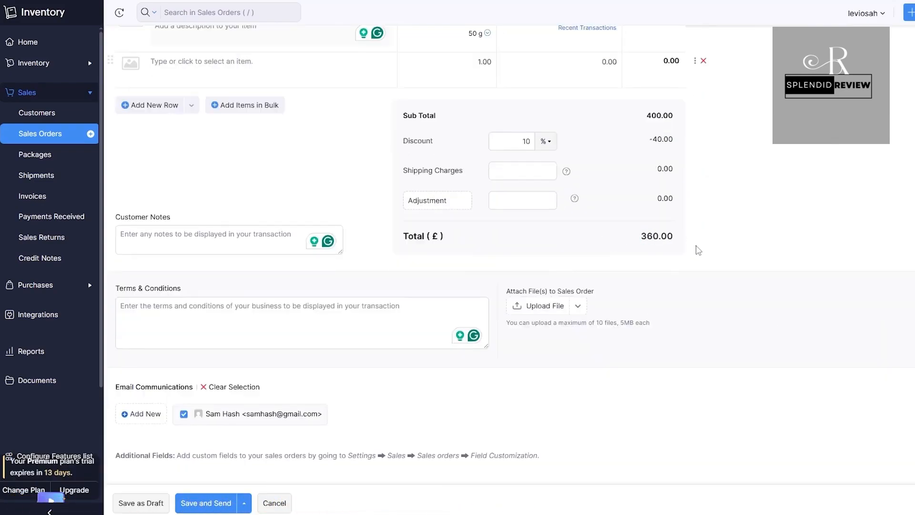
click(245, 506)
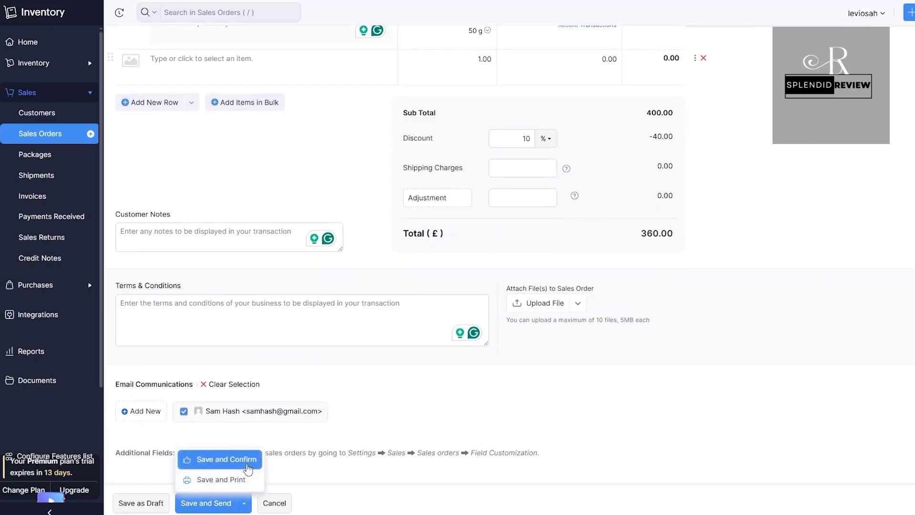
click(217, 508)
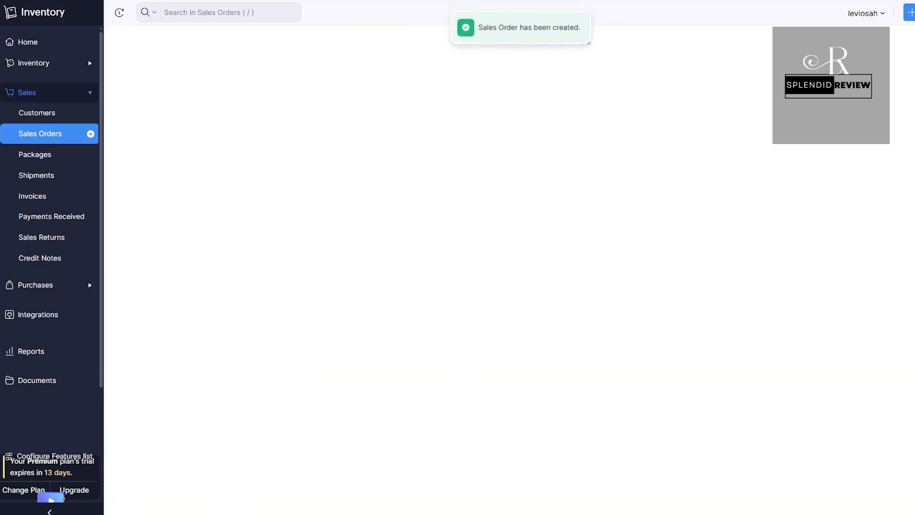
scroll(405, 230, down, 3)
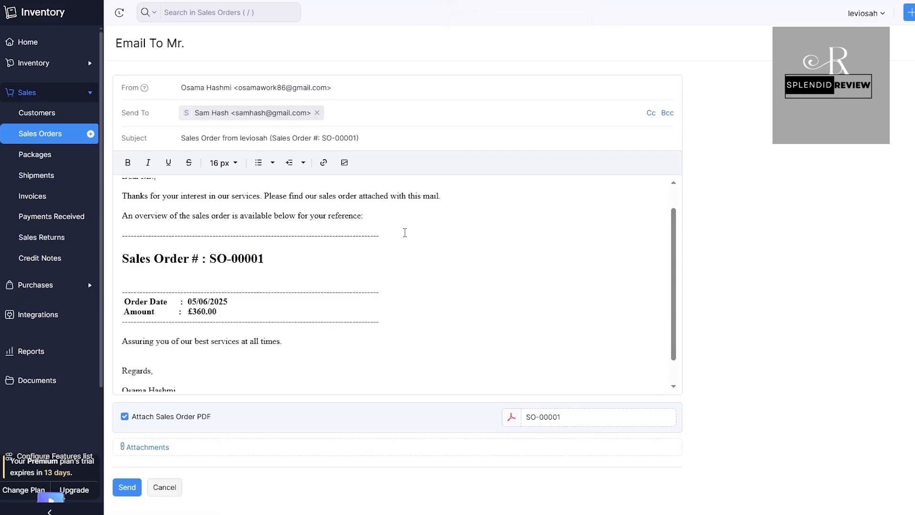
scroll(278, 310, up, 3)
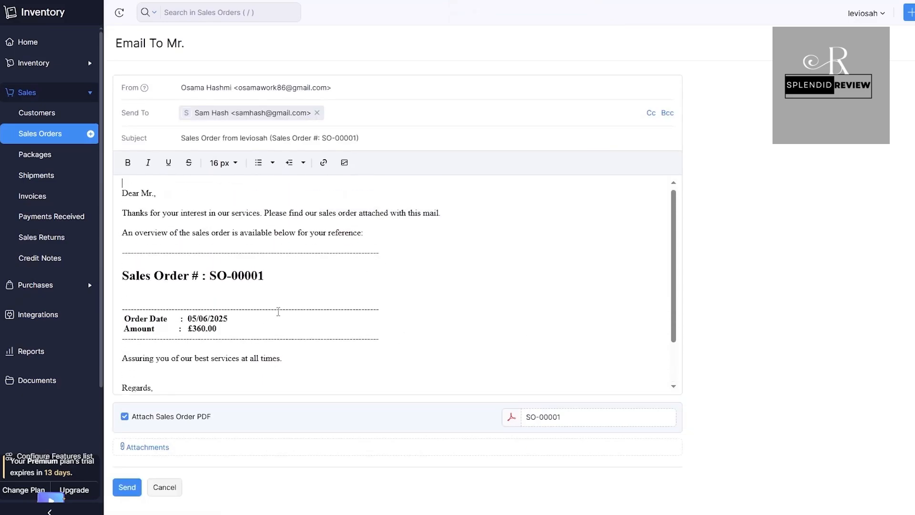
scroll(417, 274, down, 3)
scroll(202, 418, down, 1)
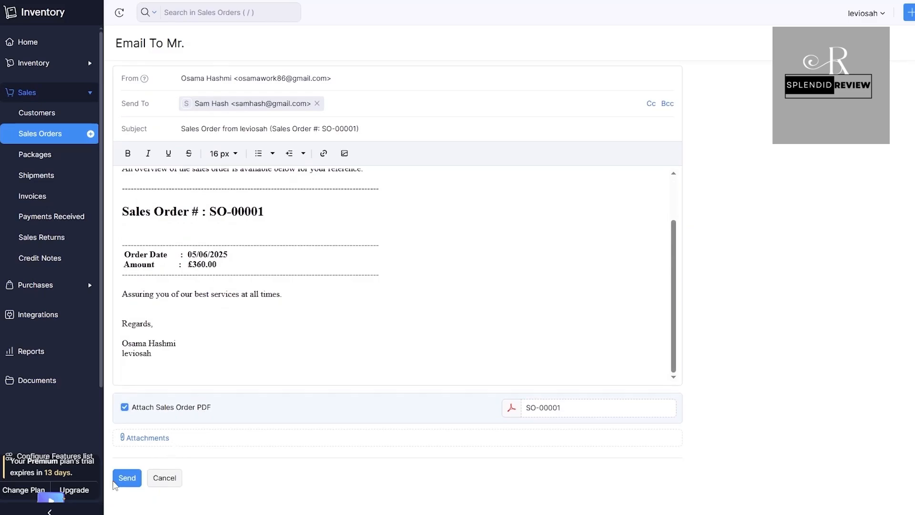
scroll(331, 290, up, 2)
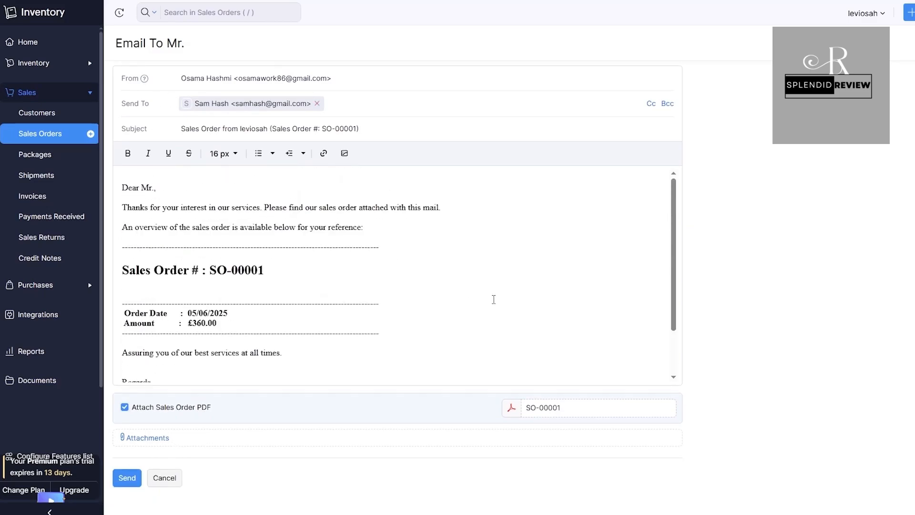
Step: View the not-shipped, shipped and delivered columns on the Packages page, and go to the Home page
click(58, 153)
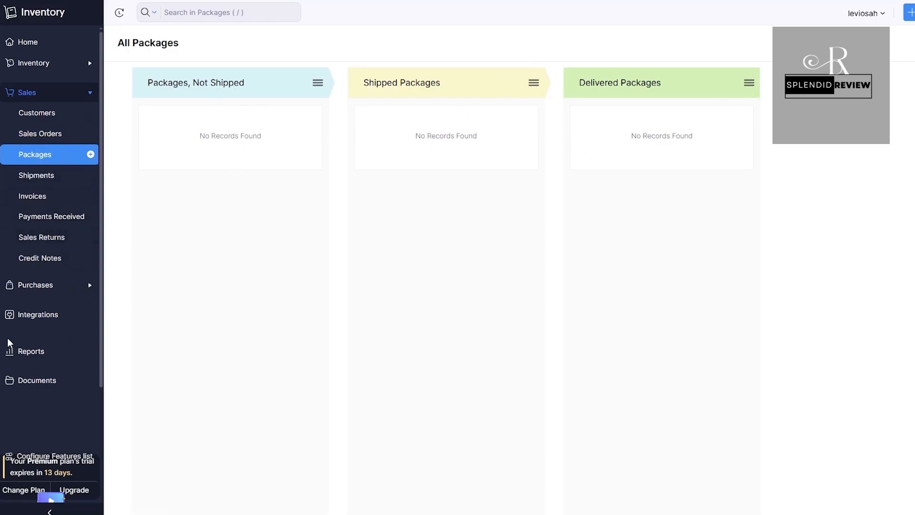
click(34, 42)
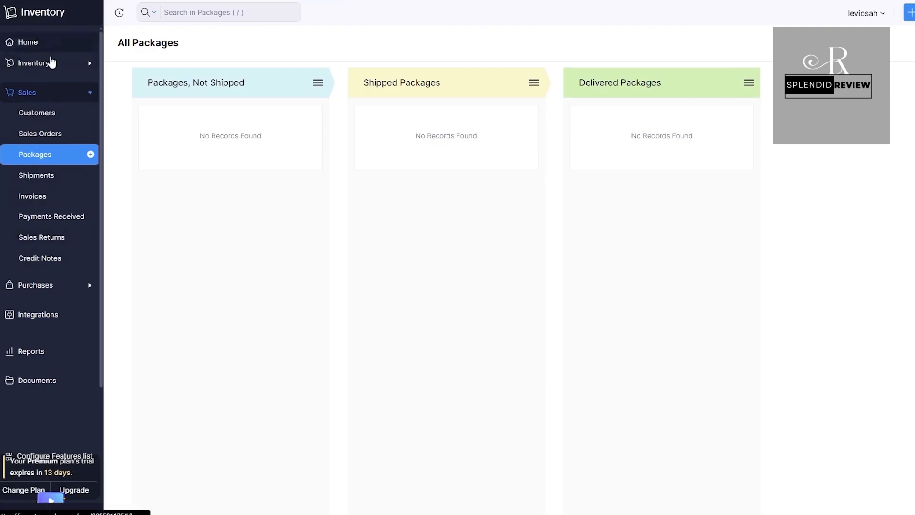